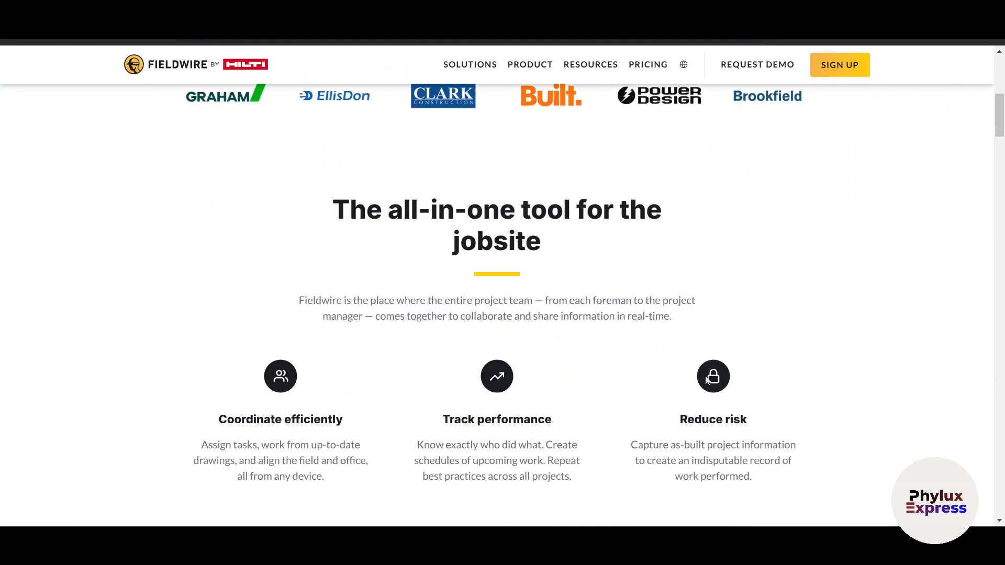
# - Scroll through the Fieldwire home page to look over its content
pyautogui.scroll(-3, 708, 381)
pyautogui.scroll(-1, 707, 380)
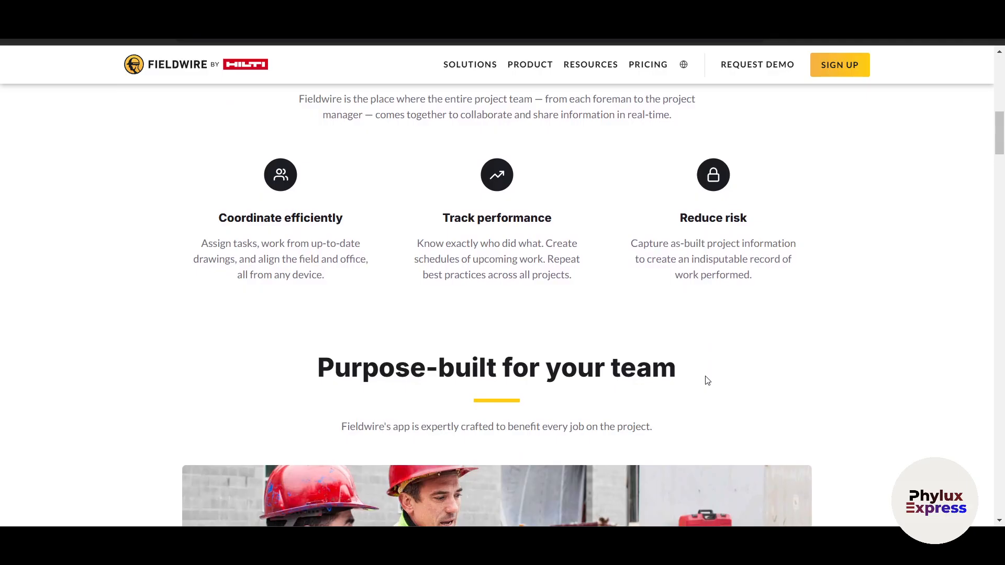
pyautogui.scroll(-9, 707, 380)
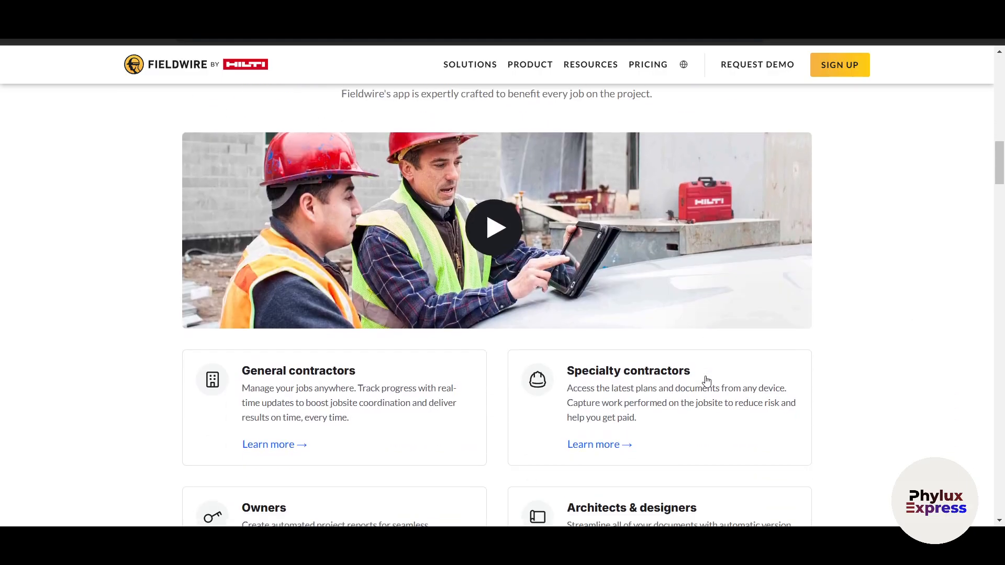
pyautogui.scroll(-2, 708, 380)
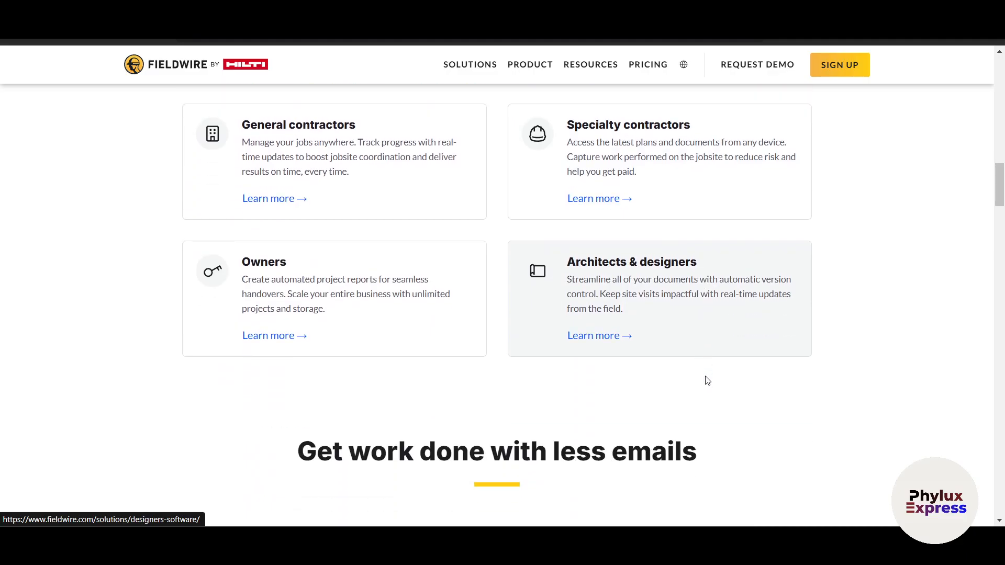
pyautogui.scroll(-3, 707, 381)
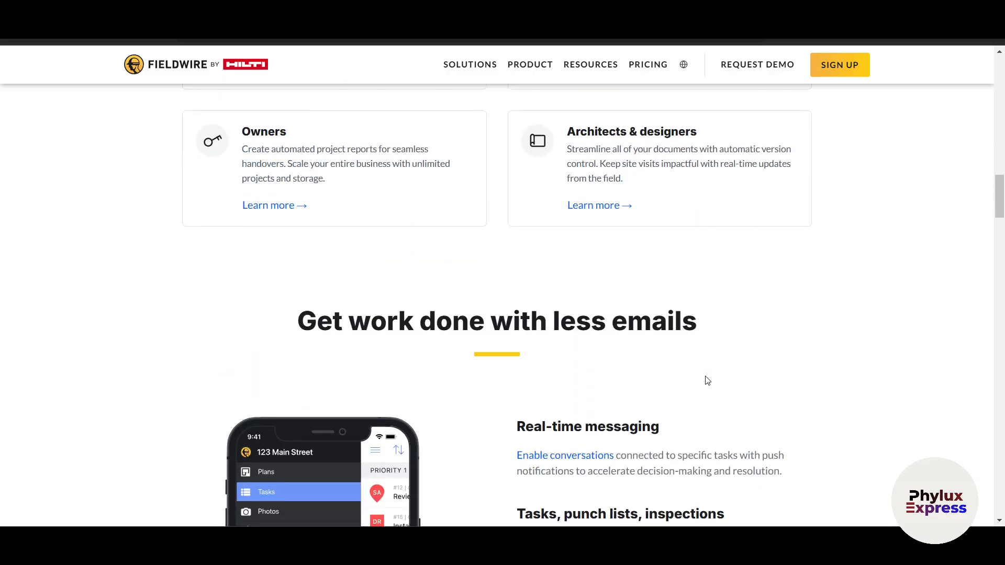
pyautogui.scroll(-2, 707, 380)
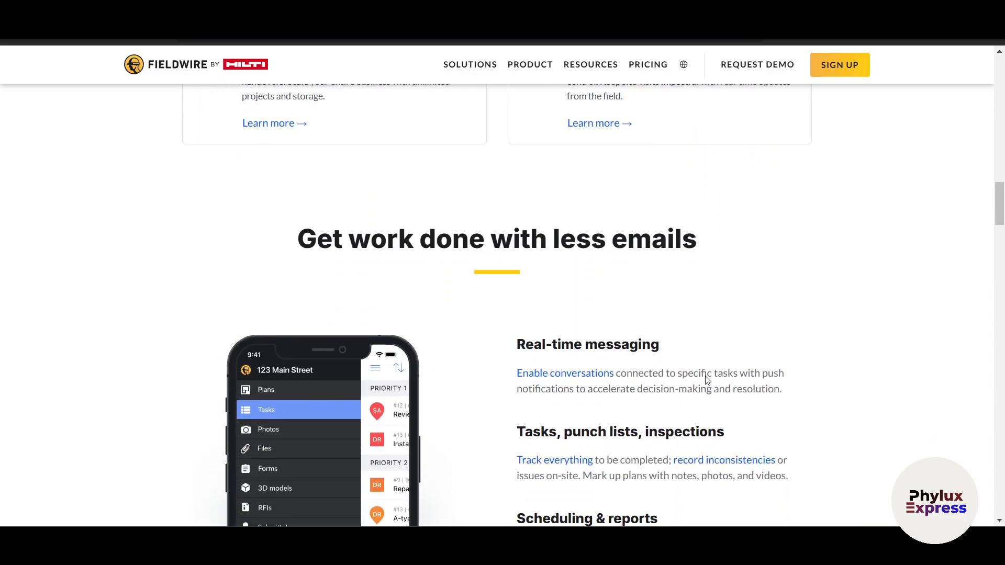
pyautogui.scroll(-4, 706, 376)
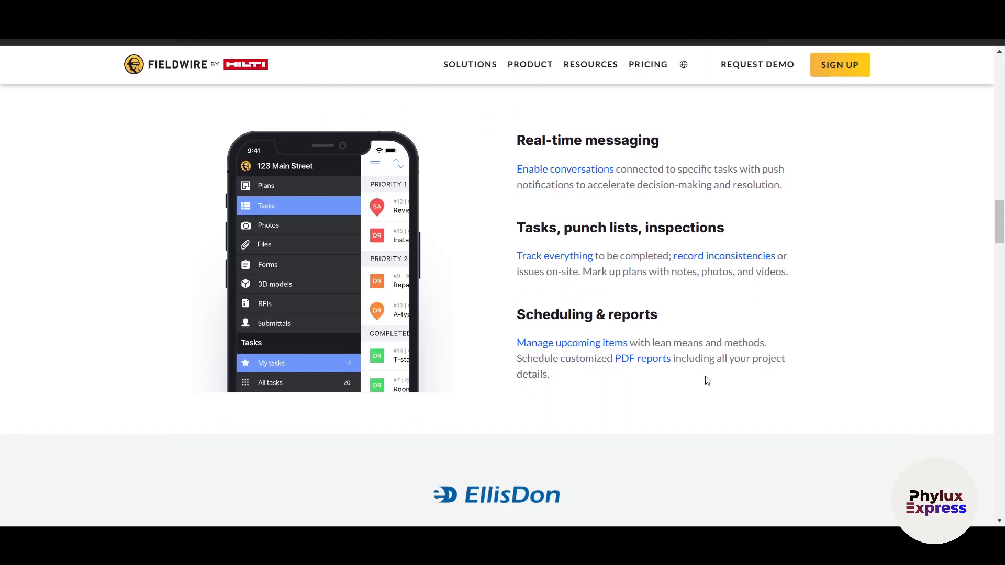
pyautogui.scroll(-3, 707, 381)
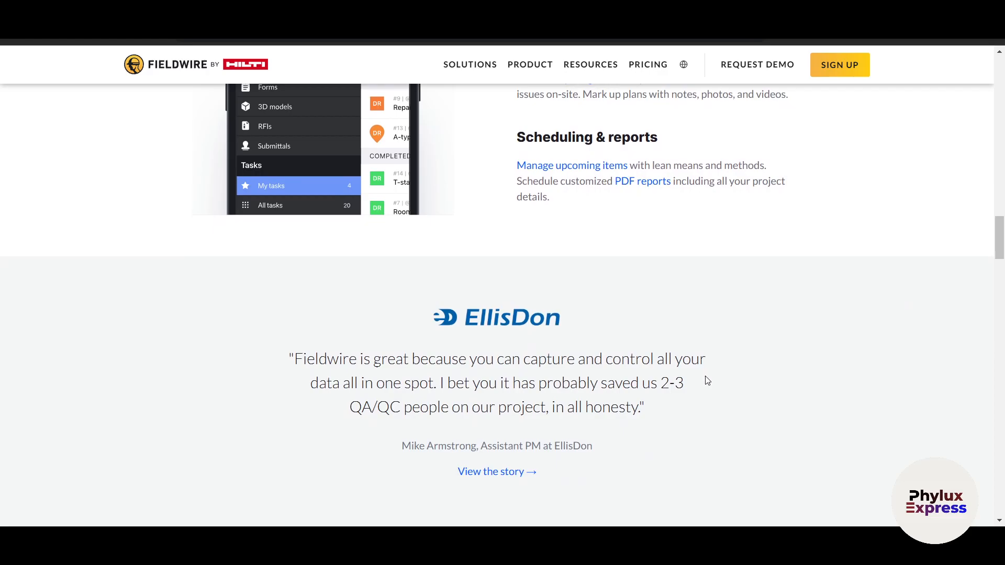
pyautogui.scroll(-2, 707, 380)
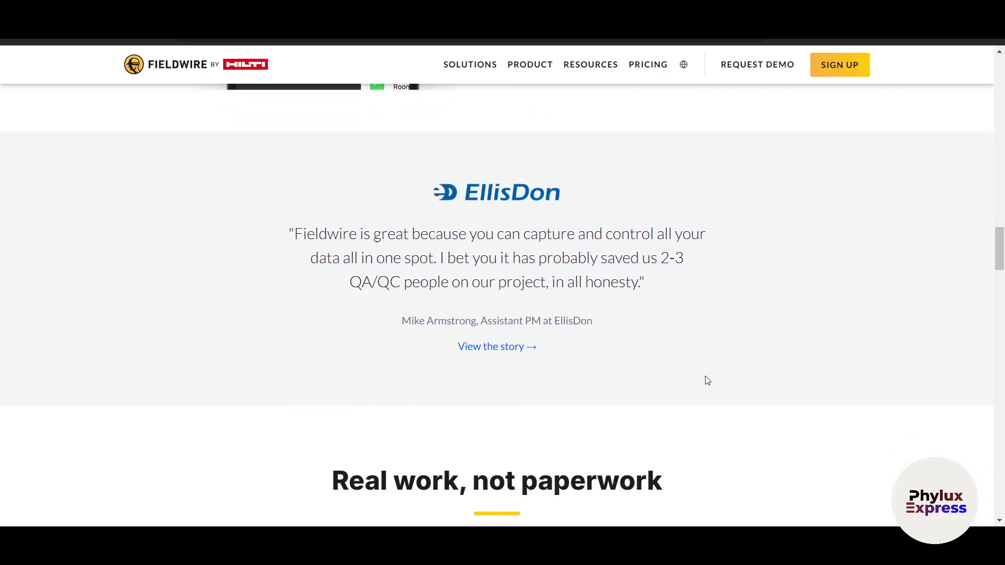
pyautogui.scroll(20, 707, 380)
pyautogui.scroll(-1, 706, 381)
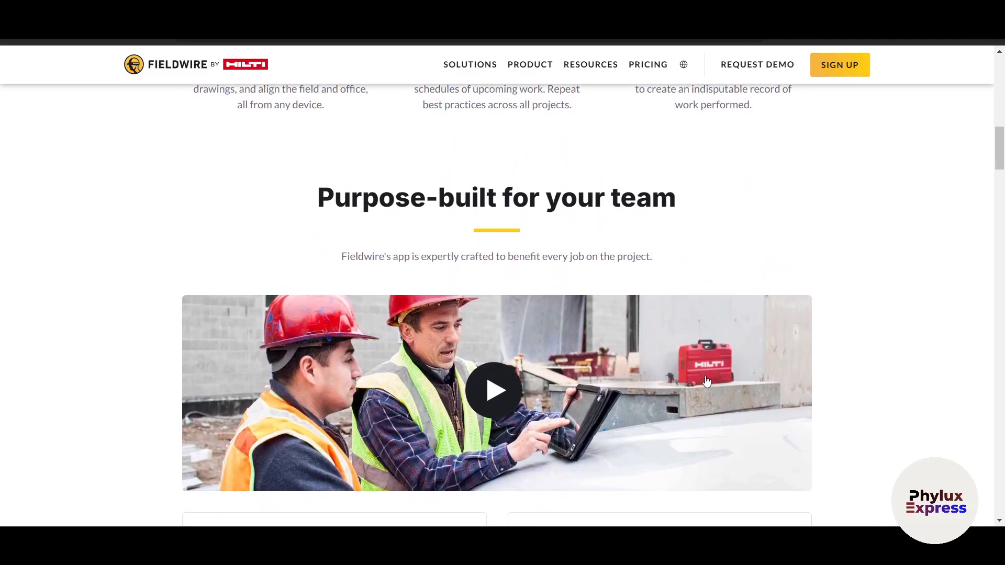
pyautogui.scroll(-5, 707, 381)
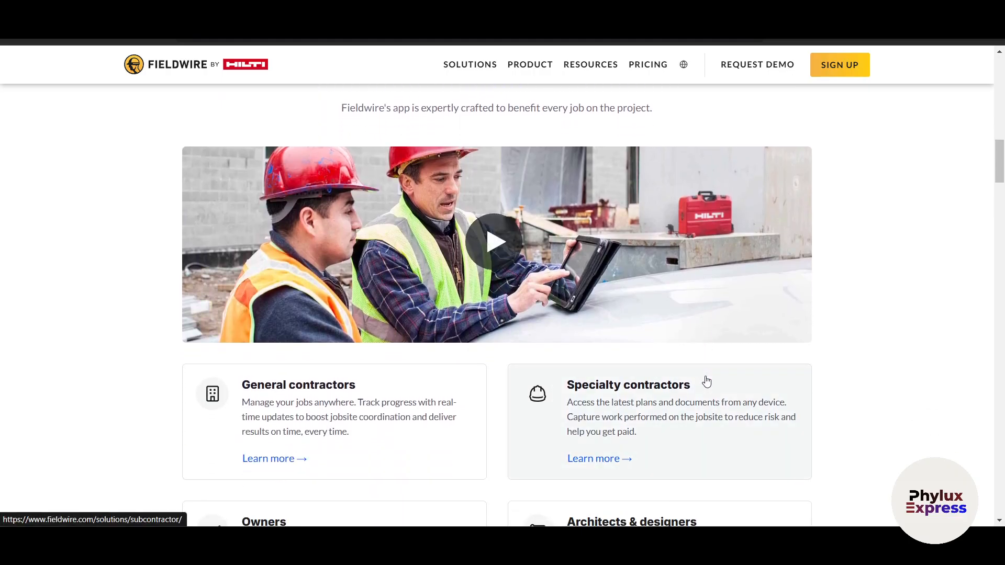
pyautogui.scroll(15, 706, 381)
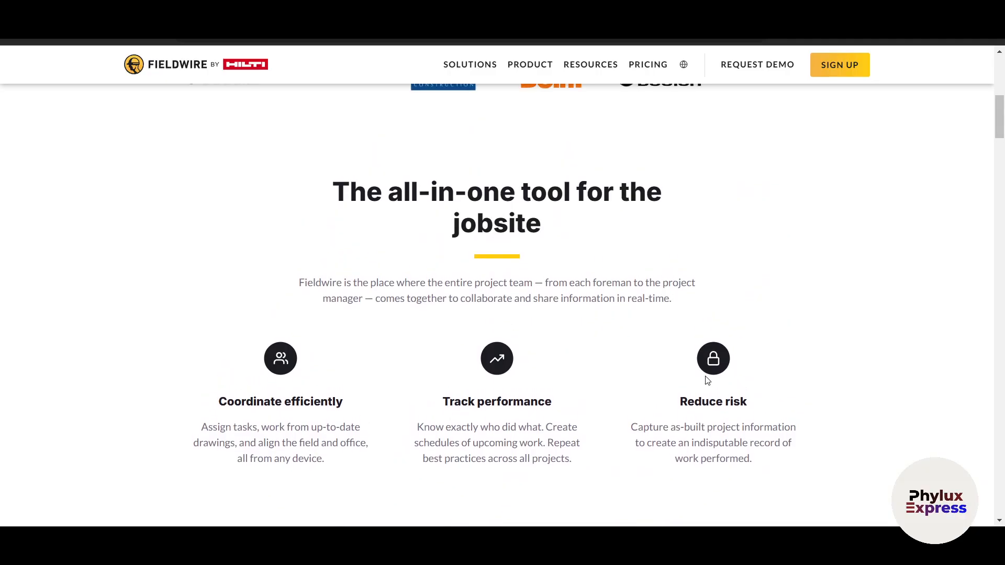
pyautogui.scroll(-6, 707, 381)
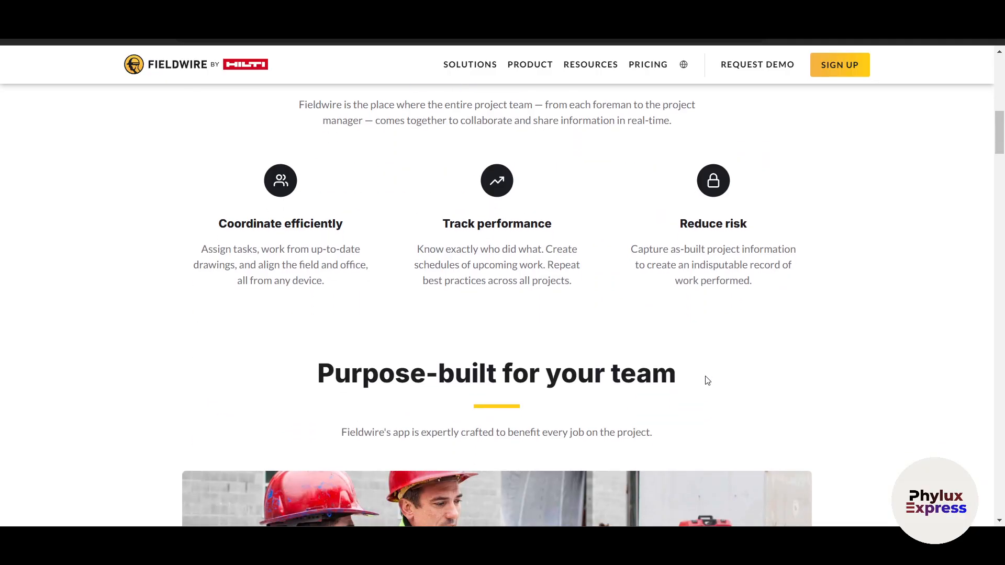
pyautogui.scroll(-1, 707, 380)
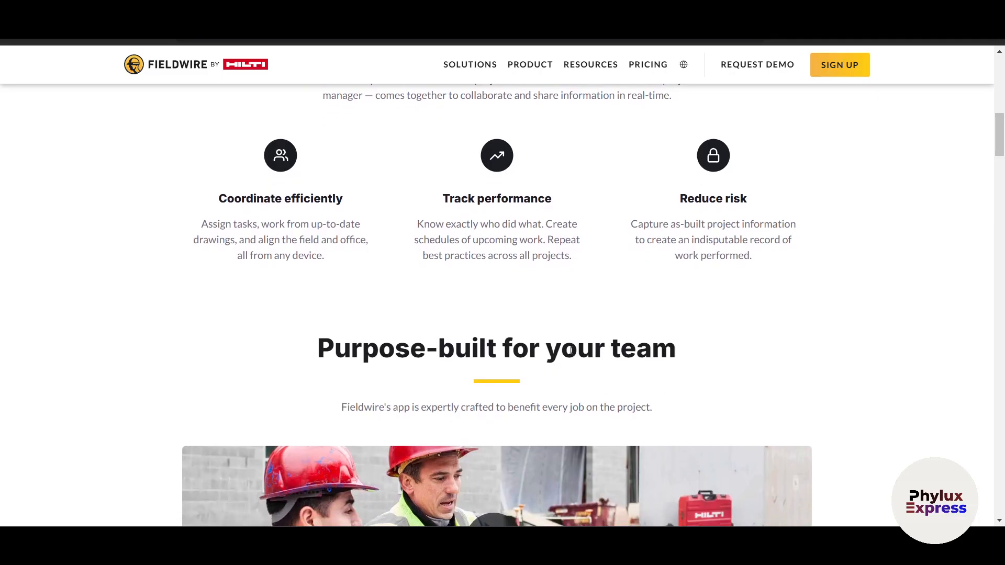
pyautogui.scroll(-5, 649, 385)
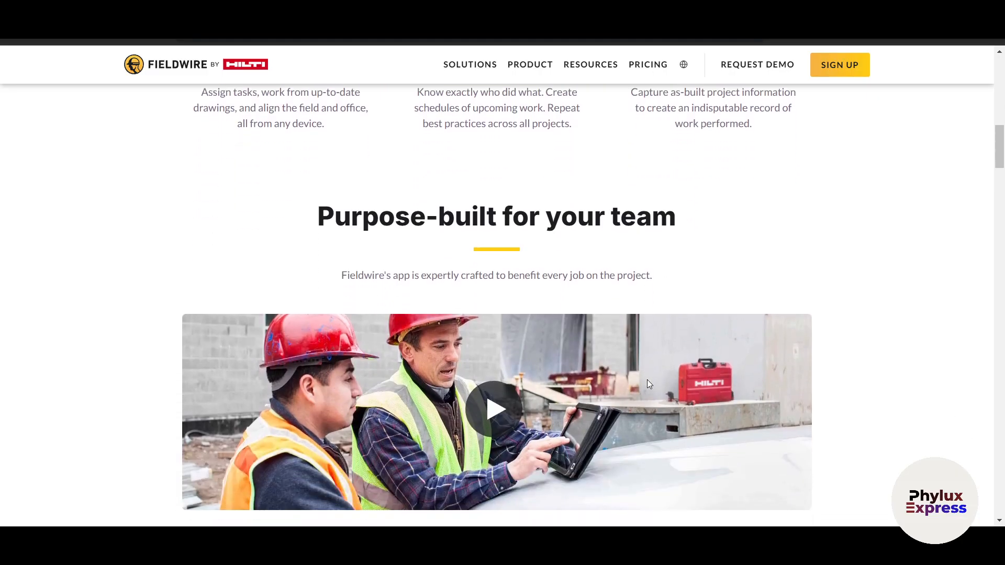
pyautogui.scroll(-7, 649, 384)
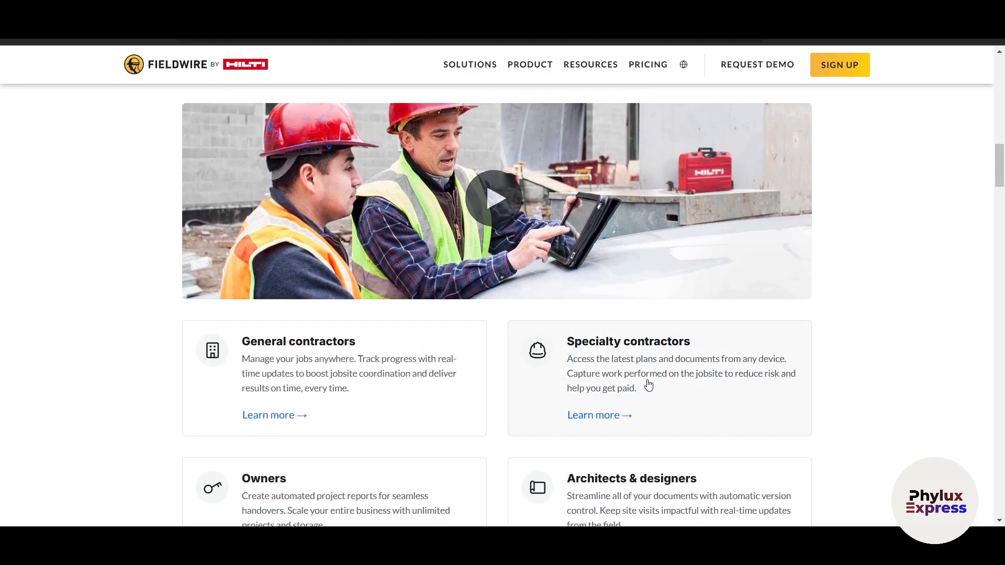
pyautogui.moveTo(466, 64)
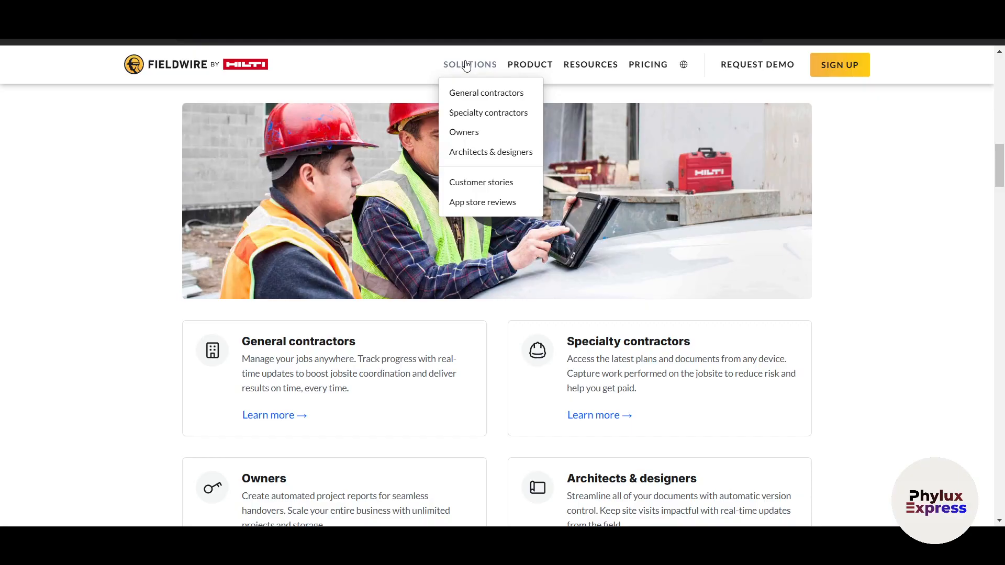
pyautogui.scroll(-4, 563, 218)
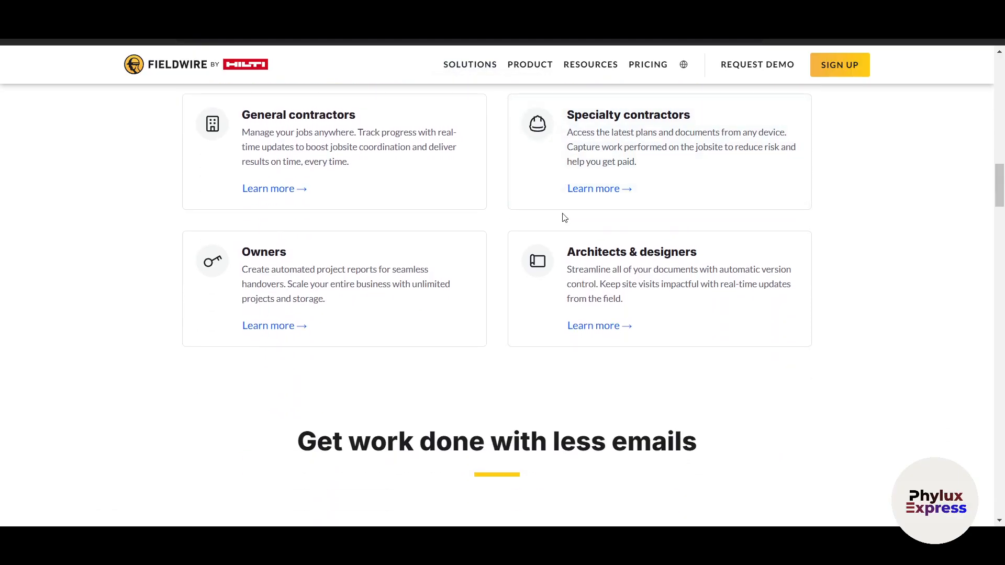
pyautogui.scroll(-3, 565, 217)
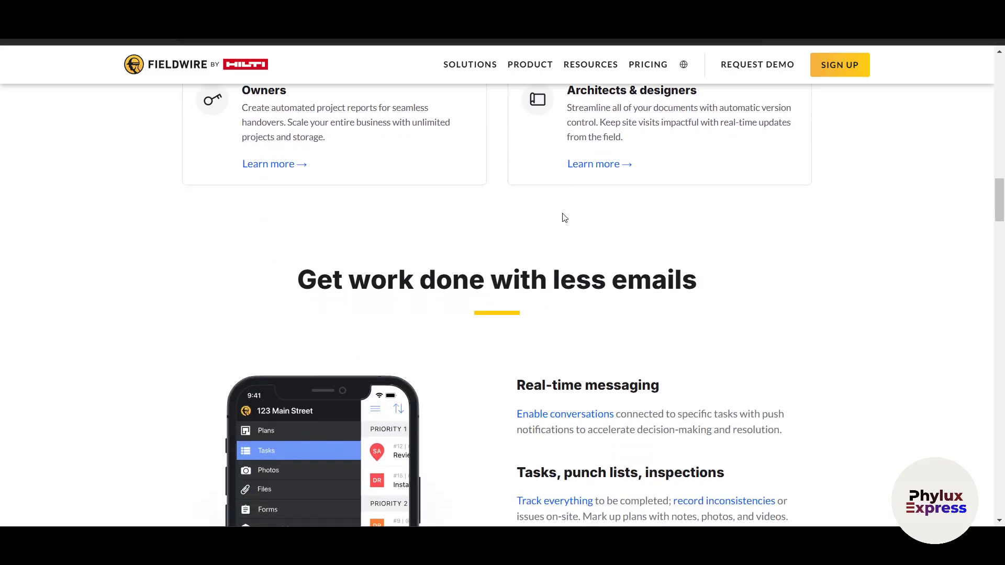
pyautogui.scroll(1, 565, 217)
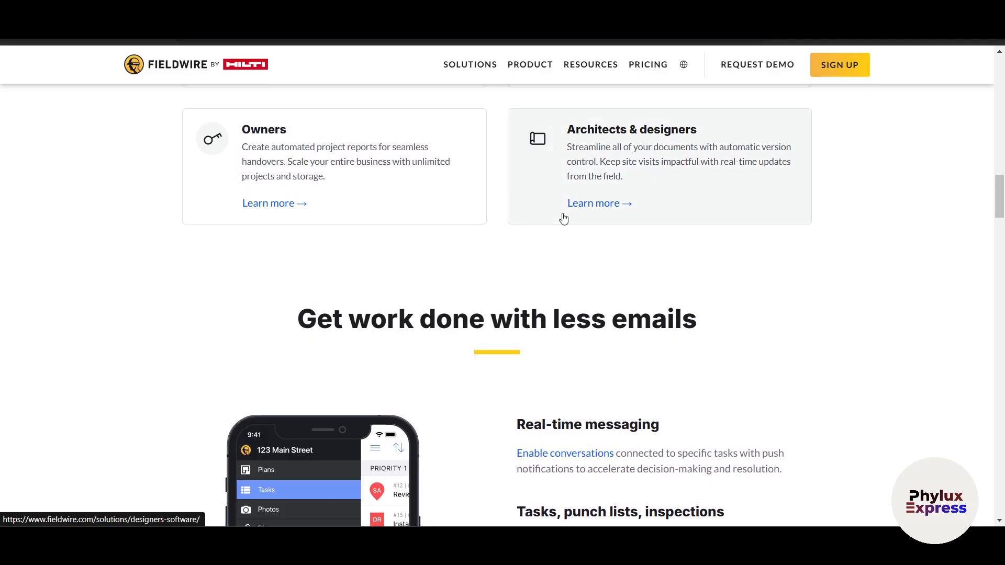
pyautogui.scroll(5, 565, 218)
pyautogui.scroll(10, 561, 218)
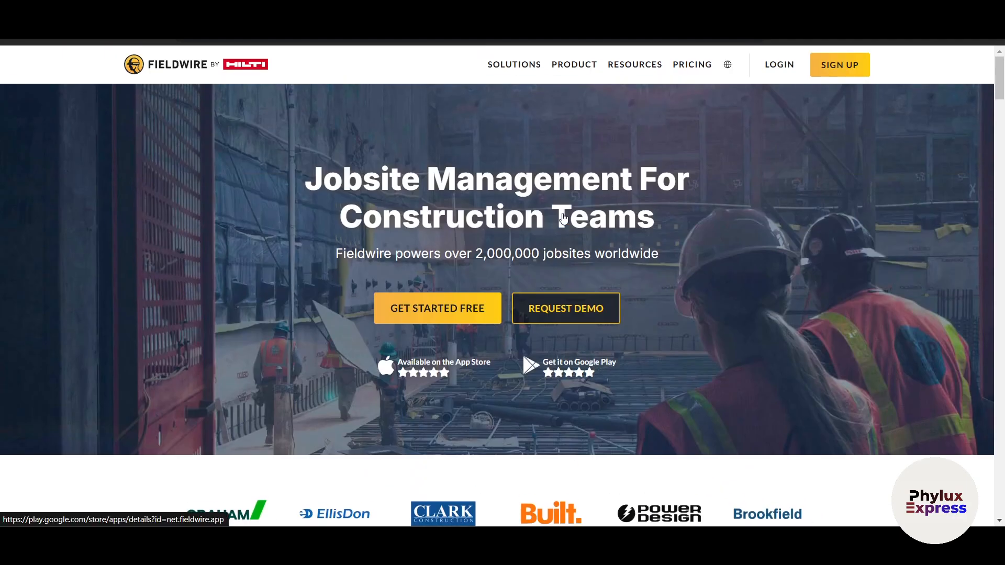
# - Open the Pricing page and look over the plan cards
pyautogui.click(691, 68)
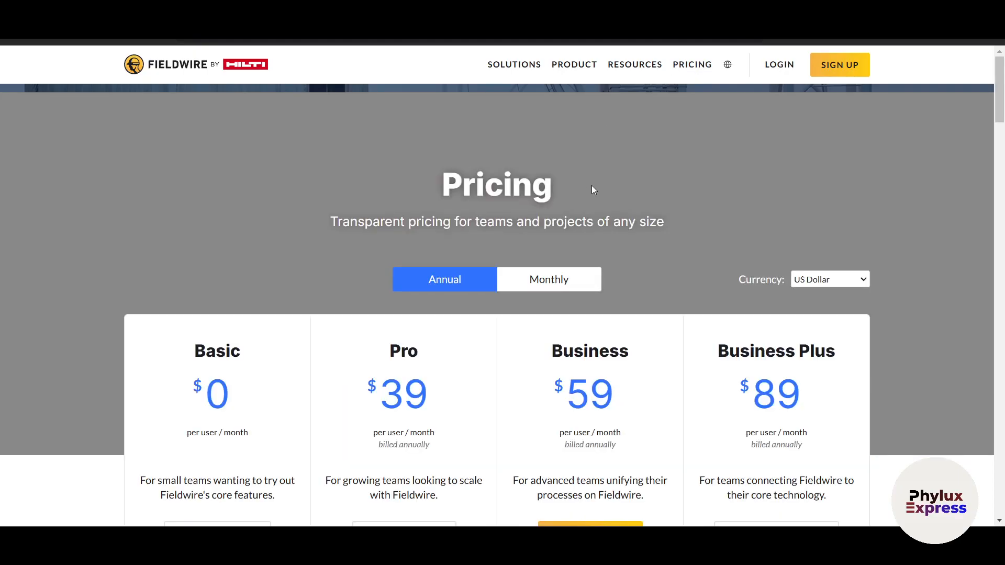
pyautogui.scroll(-2, 593, 188)
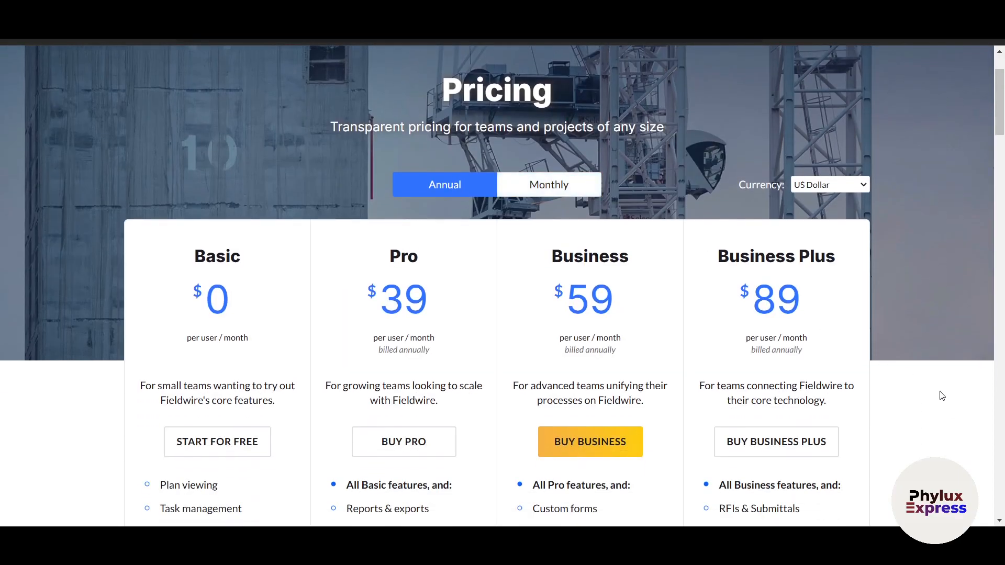
pyautogui.scroll(-2, 942, 396)
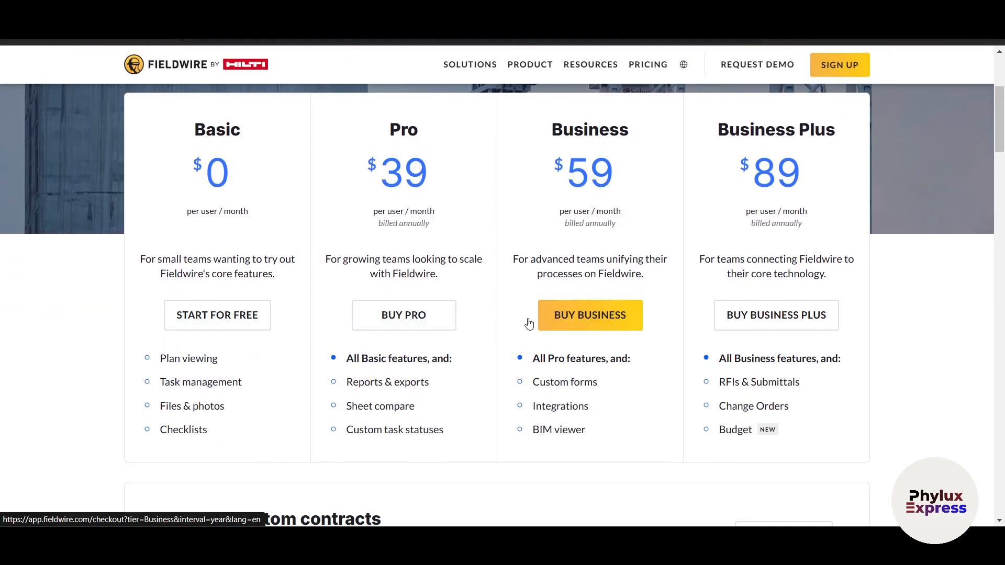
pyautogui.scroll(2, 444, 333)
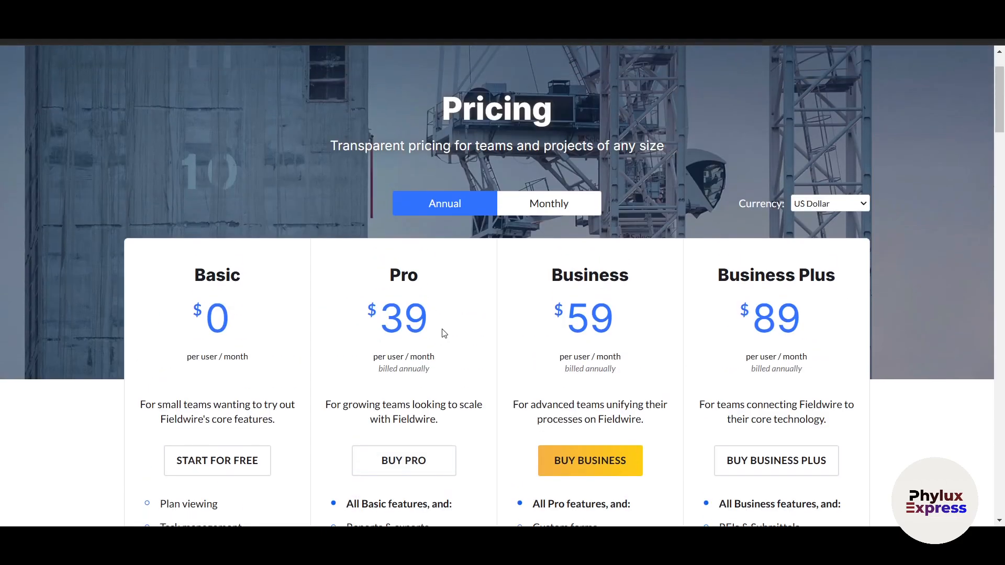
# - Compare monthly and annual billing, keep annual prices ($39/$59/$89), and review the Compare plans table
pyautogui.click(526, 212)
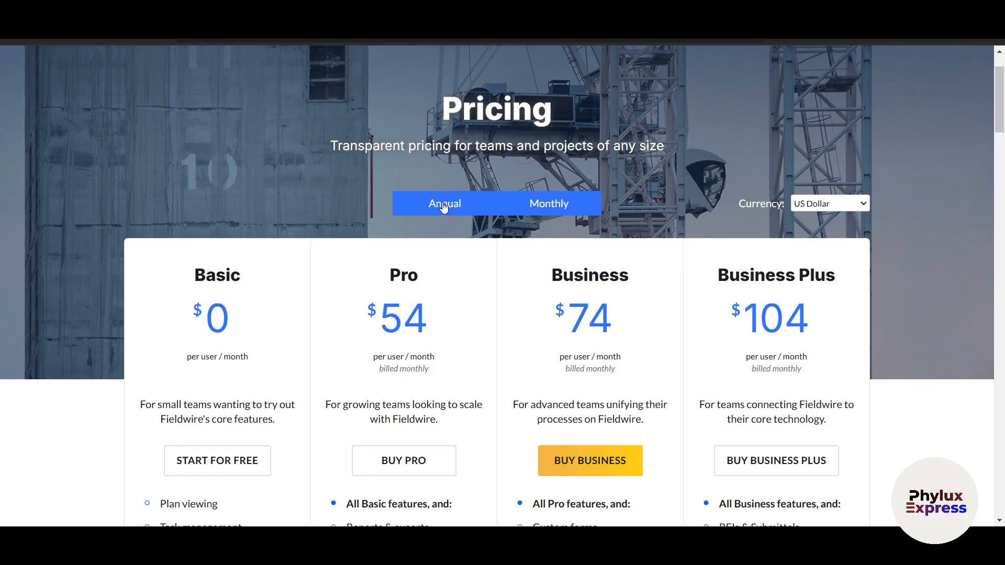
pyautogui.click(422, 202)
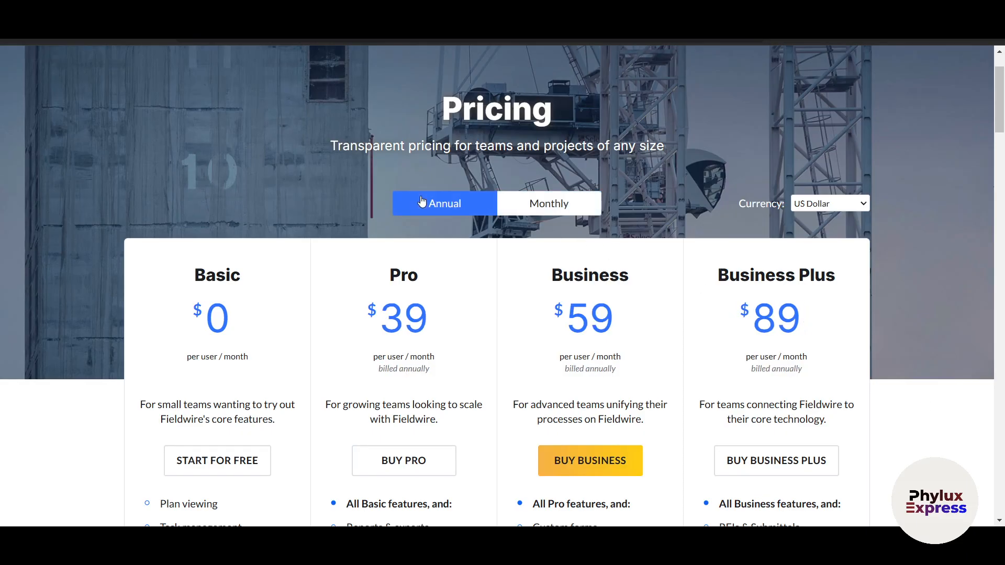
pyautogui.scroll(-10, 825, 388)
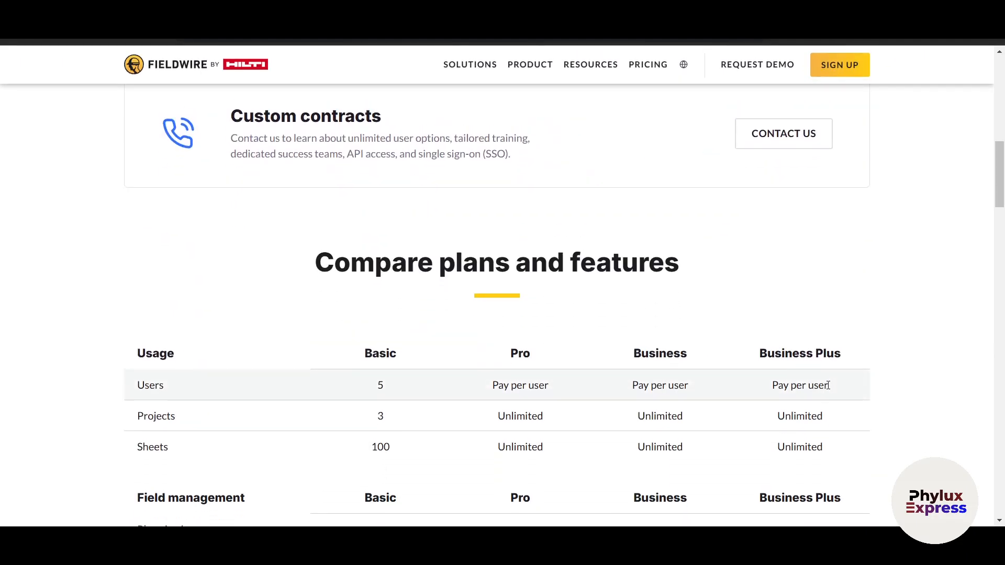
pyautogui.scroll(-3, 827, 387)
pyautogui.scroll(-1, 830, 389)
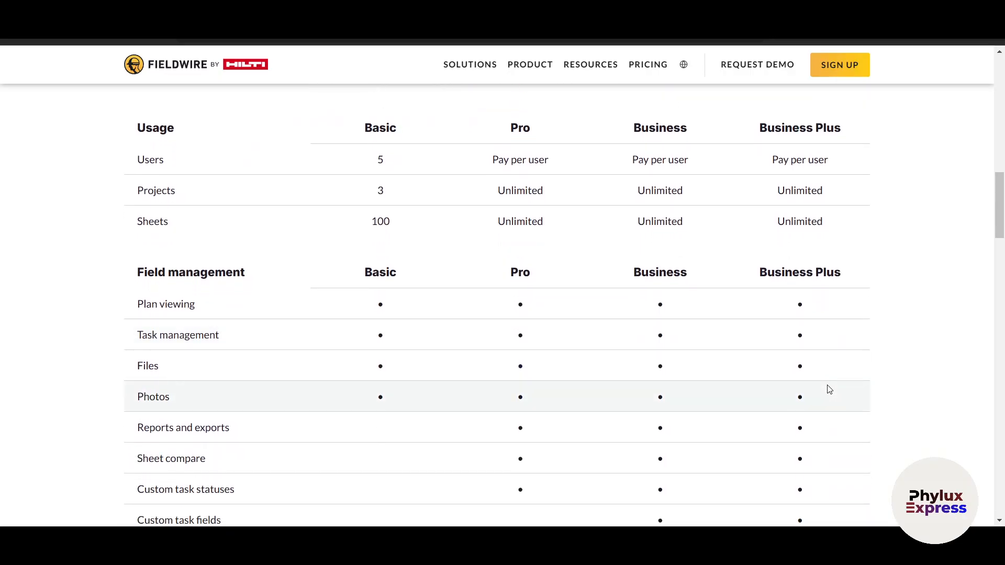
pyautogui.scroll(-1, 829, 389)
pyautogui.scroll(20, 829, 389)
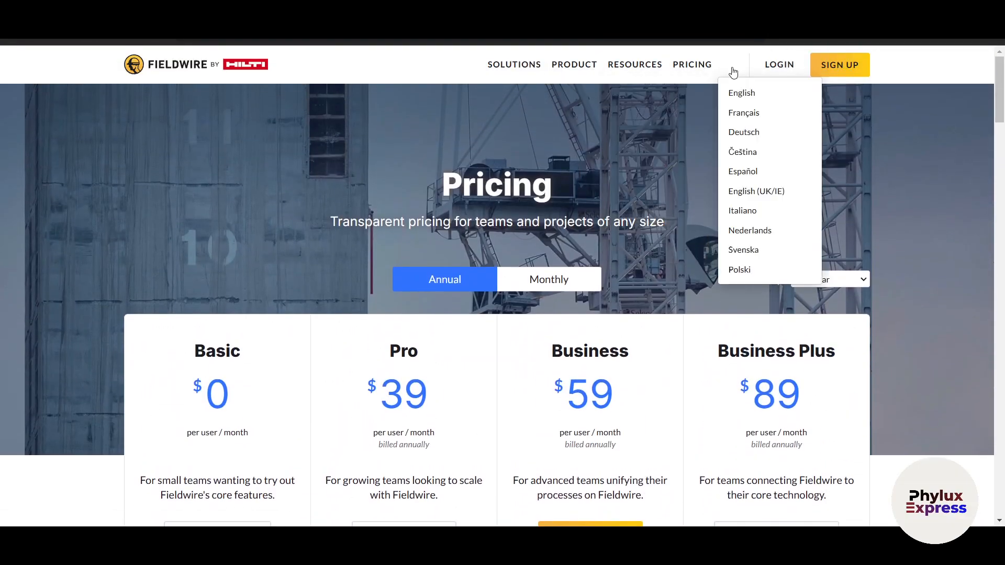
pyautogui.scroll(-4, 889, 271)
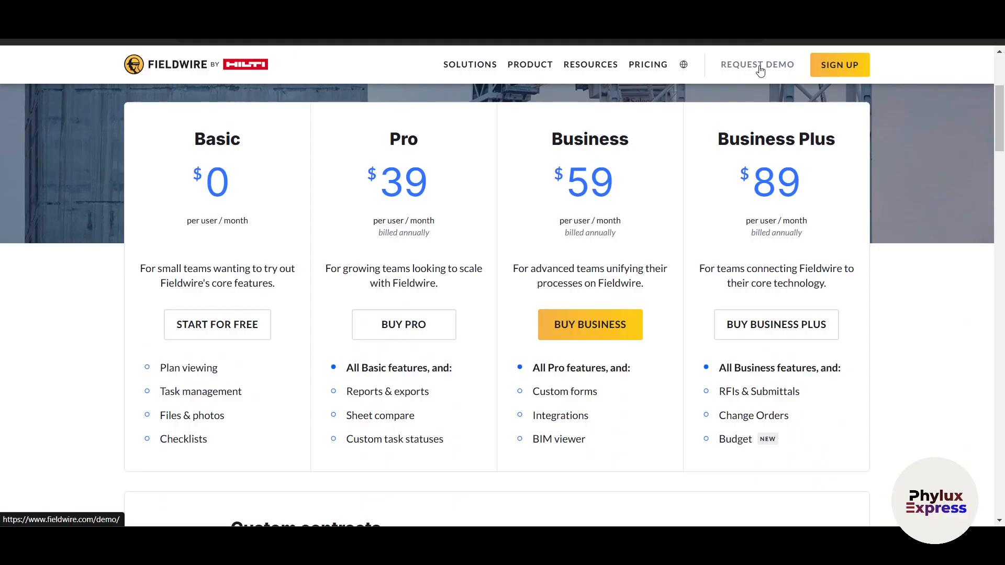
# - Start the free Basic sign-up and enter a first name, last name, the saved work email and a password
pyautogui.click(205, 327)
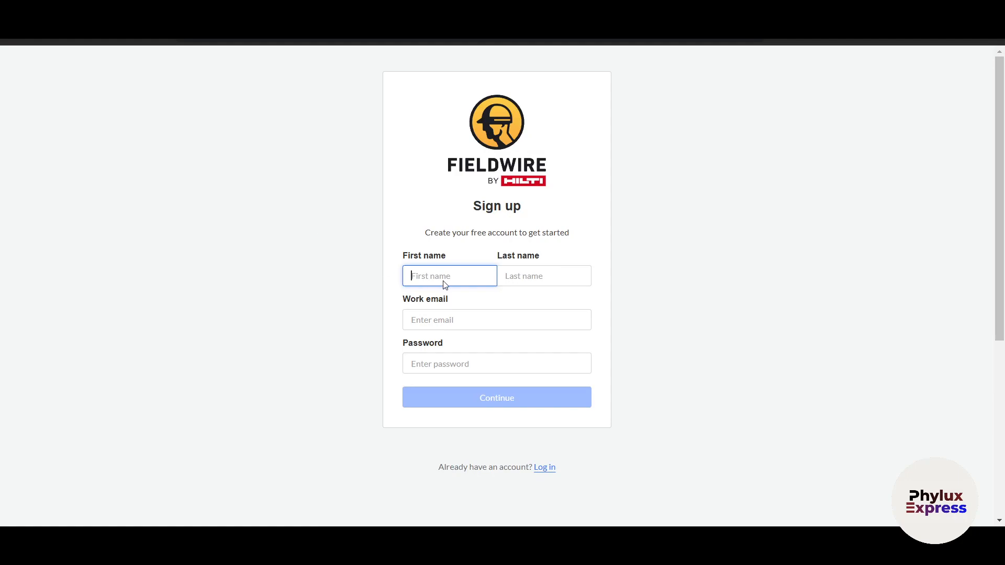
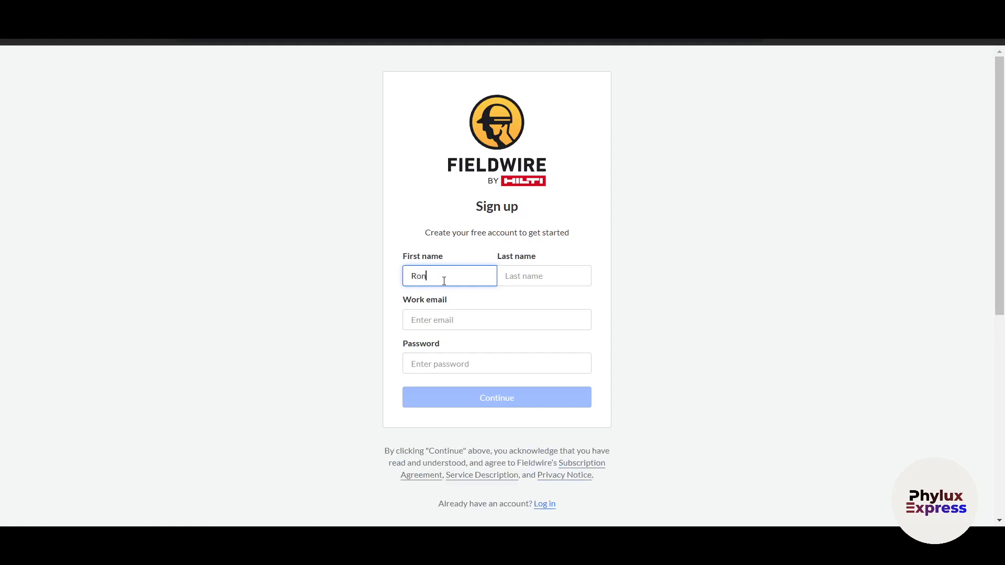
pyautogui.press('Tab')
pyautogui.press('Tab')
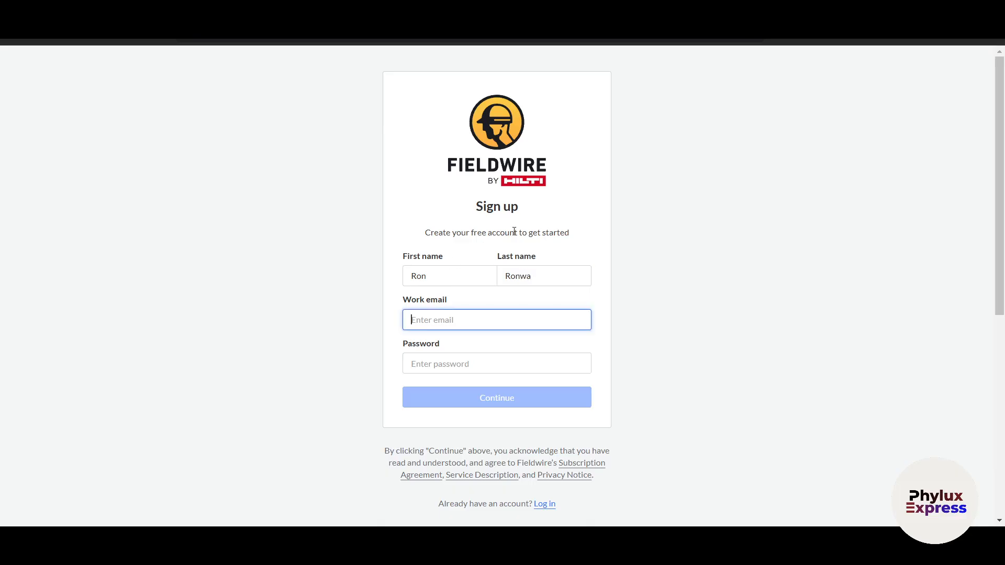
pyautogui.hotkey('ctrl', 'v')
pyautogui.press('Tab')
pyautogui.write('••••••••••')
# - Submit the sign-up and confirm the account through the verification email's Verify my email link
pyautogui.click(506, 403)
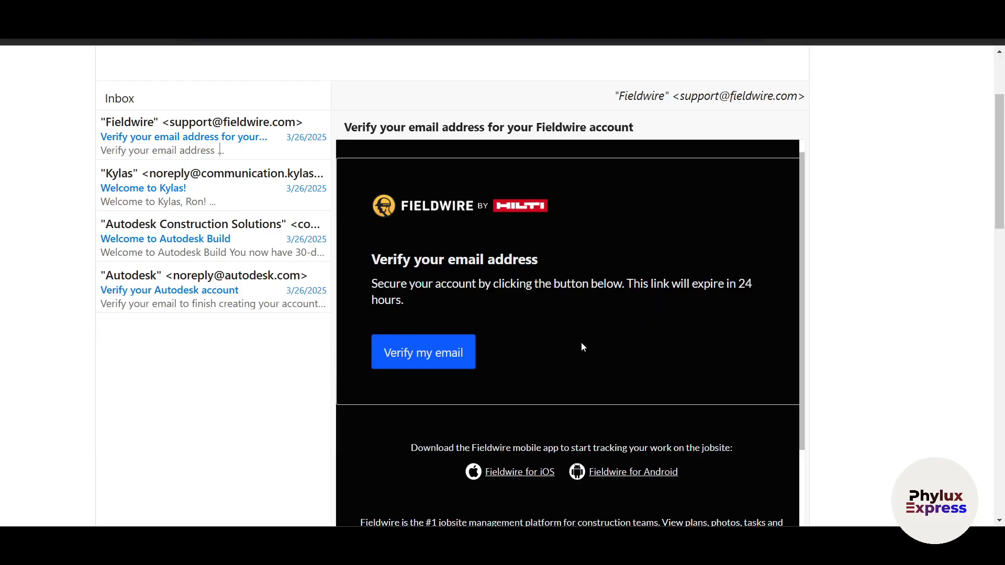
pyautogui.click(439, 352)
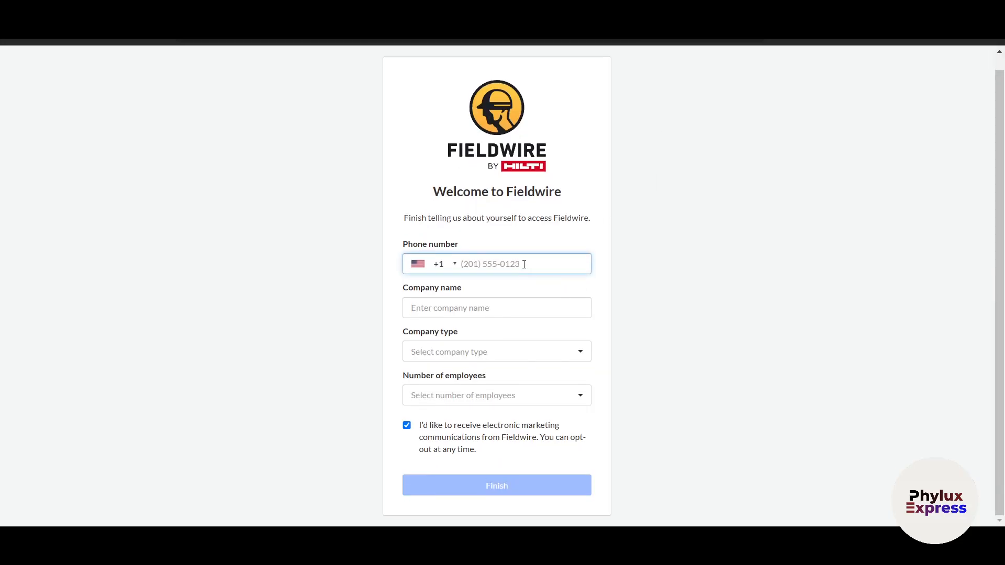
# - Enter company Phylux EXPRESS, choose Owner / Developer and 1 - 10 employees, and finish the welcome form
pyautogui.click(456, 309)
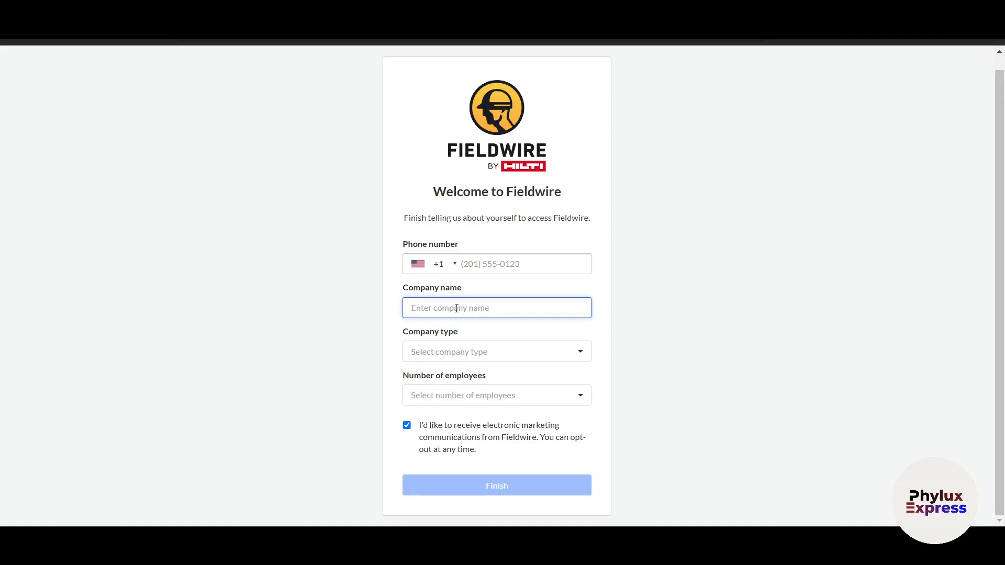
pyautogui.write('Phylux EXPRESS')
pyautogui.click(443, 352)
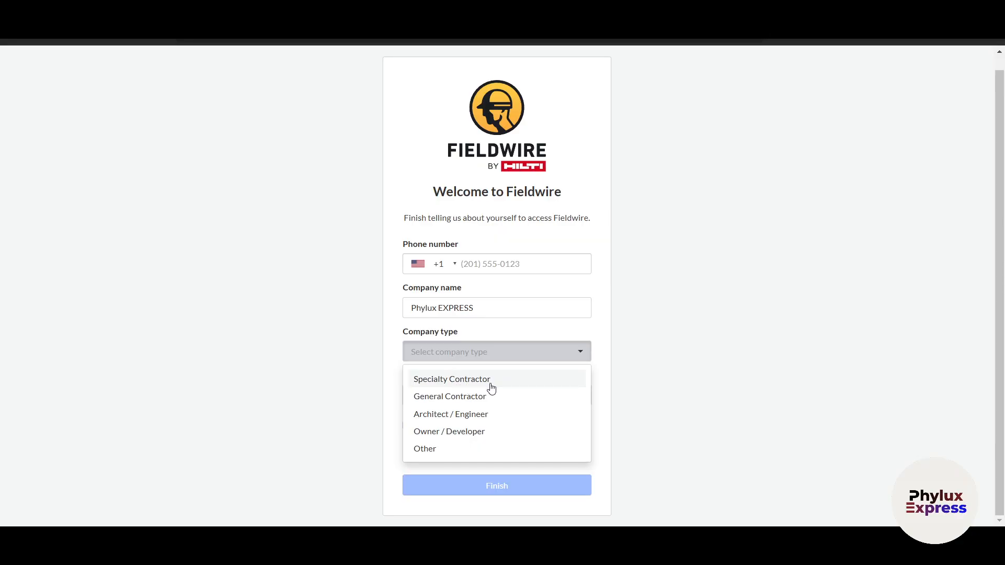
pyautogui.click(469, 440)
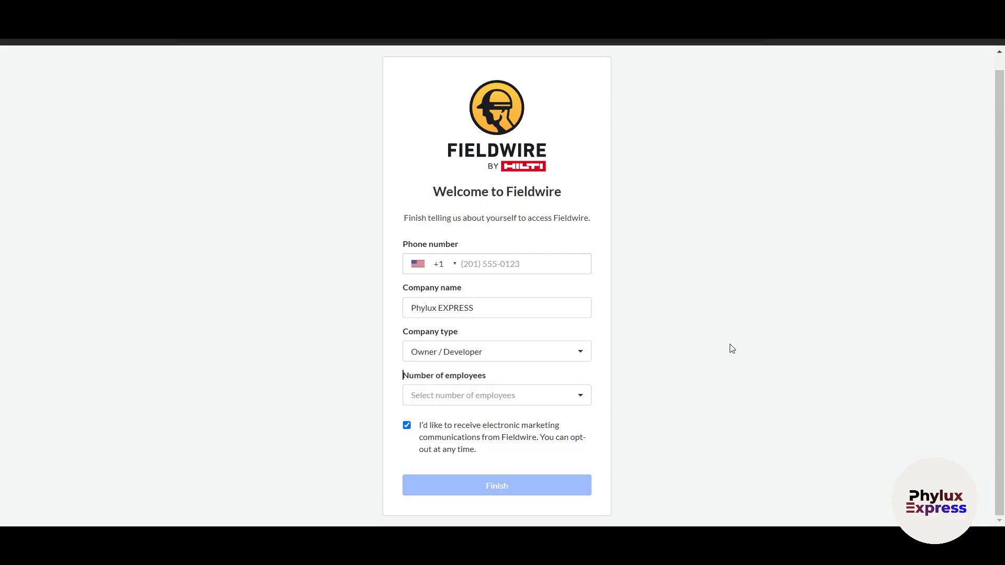
pyautogui.click(492, 396)
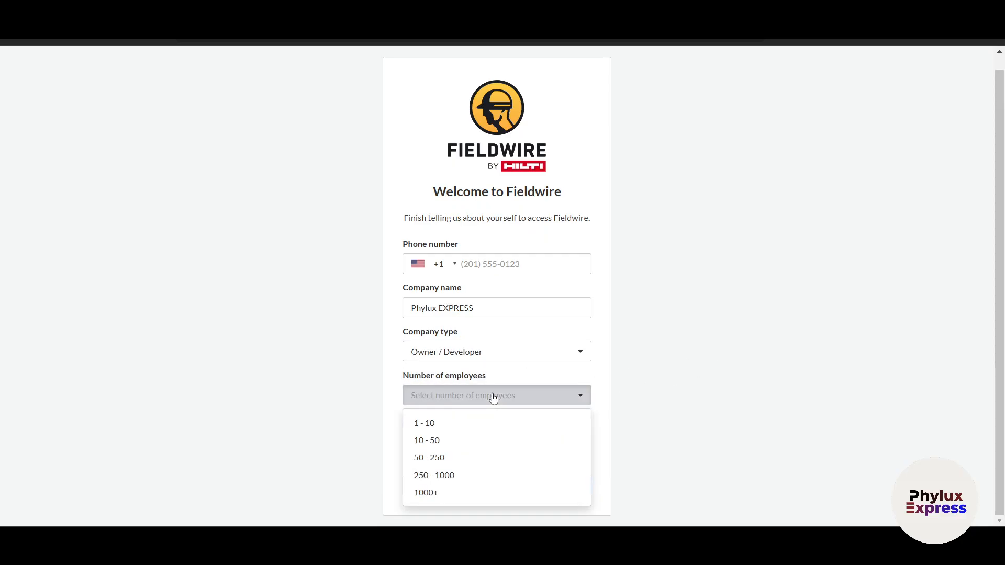
pyautogui.click(461, 431)
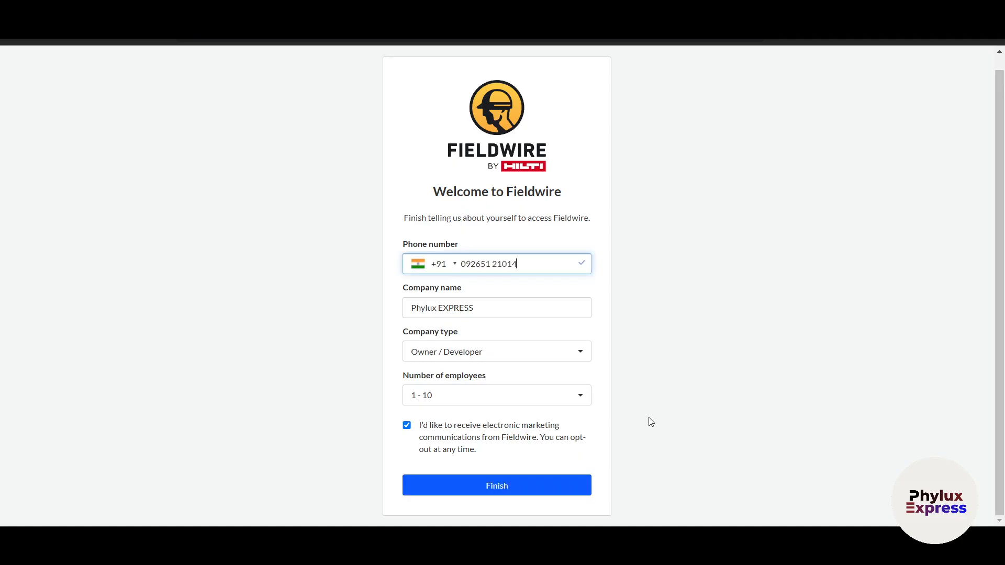
pyautogui.click(506, 491)
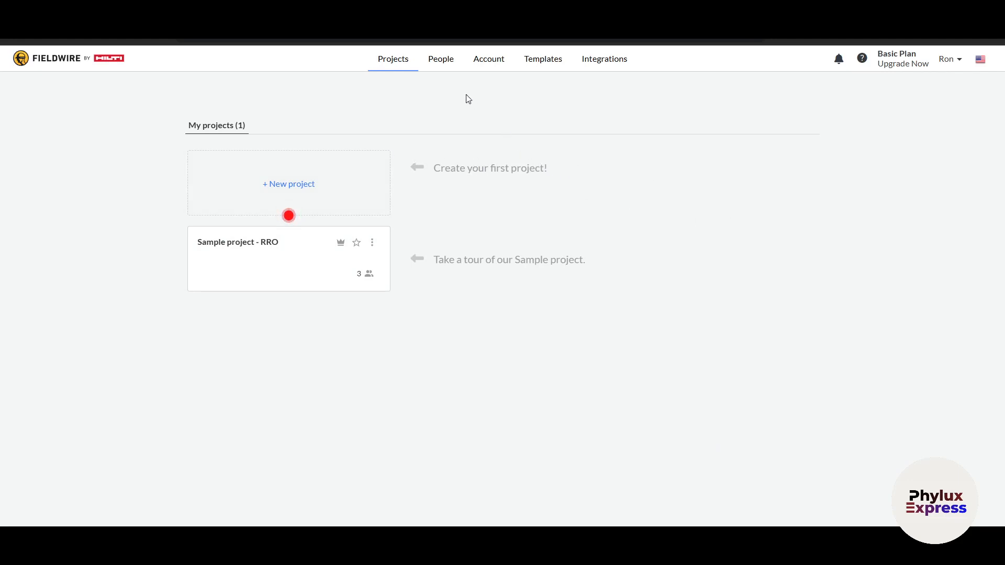
# - Open the People page from the top navigation bar
pyautogui.click(443, 62)
# - Browse the Account, Templates and Integrations pages, then open Sample project - RRO from Projects
pyautogui.click(492, 62)
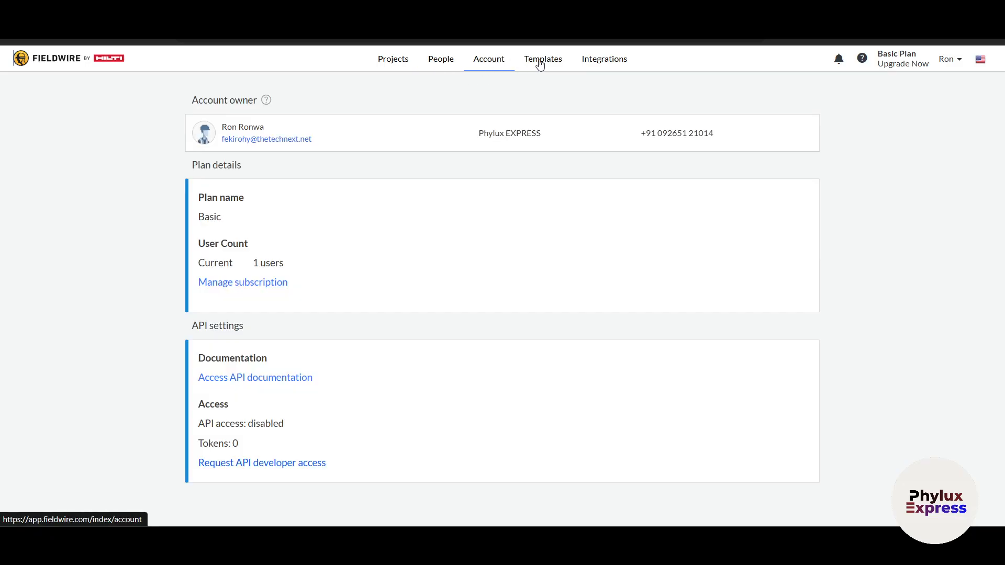
pyautogui.click(541, 62)
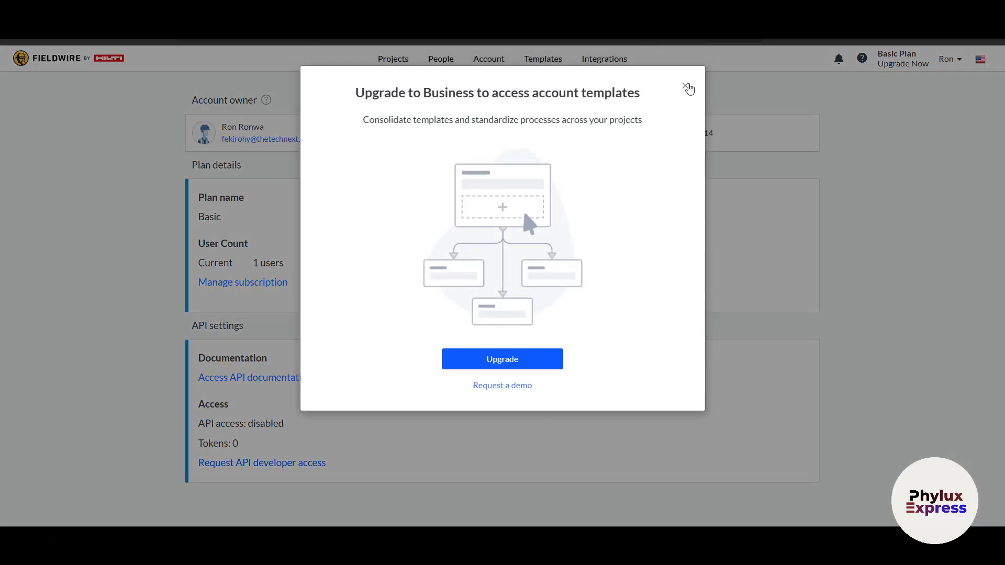
pyautogui.click(686, 87)
pyautogui.click(598, 67)
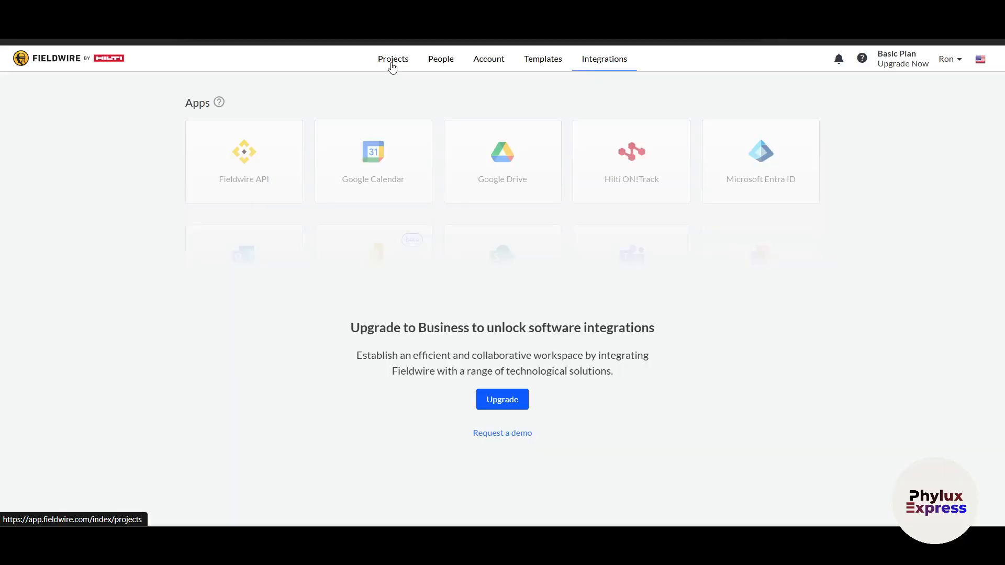
pyautogui.click(392, 63)
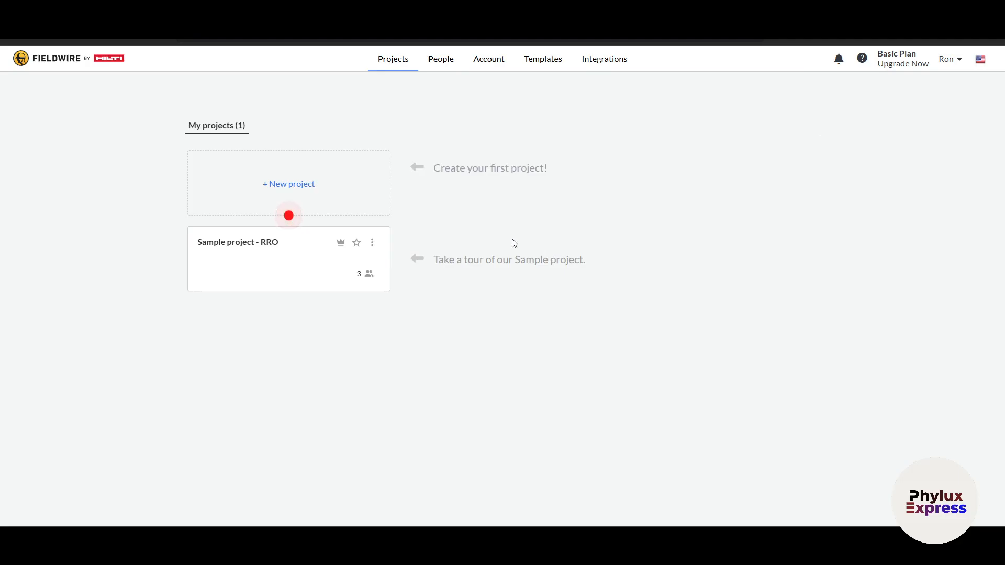
pyautogui.click(283, 267)
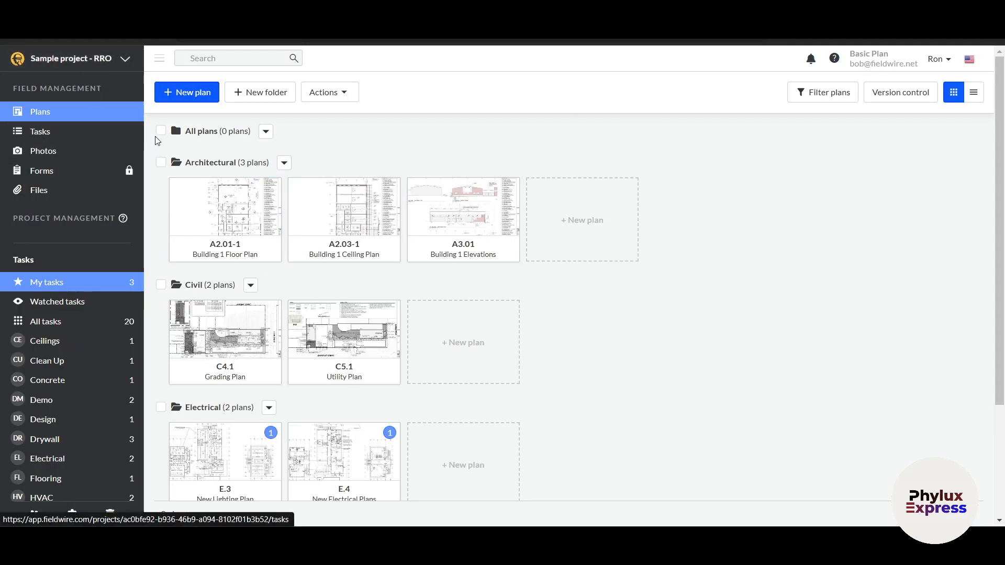
# - Scroll through the plan folders and open the A2.03-1 Building 1 Ceiling Plan
pyautogui.scroll(-3, 348, 293)
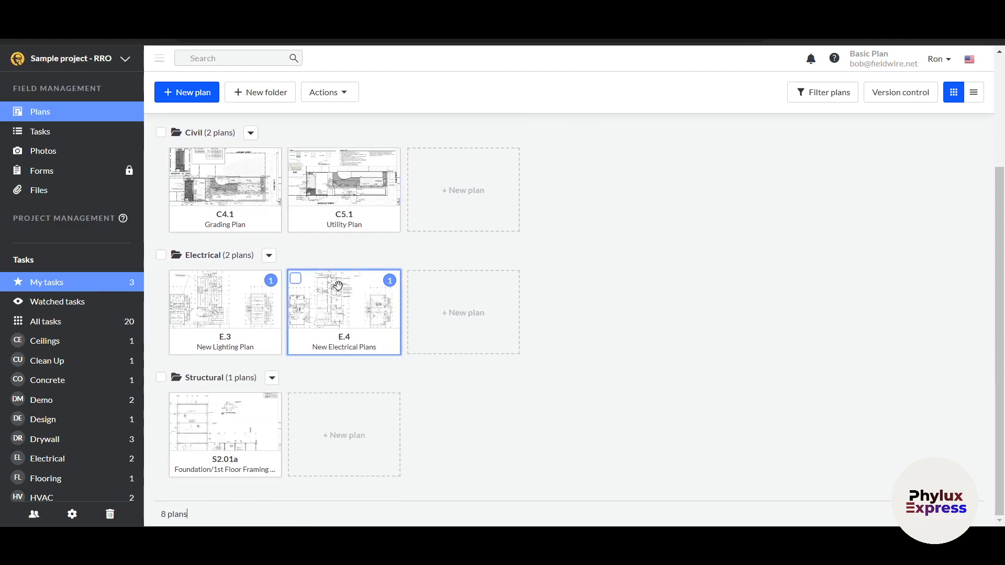
pyautogui.scroll(3, 340, 291)
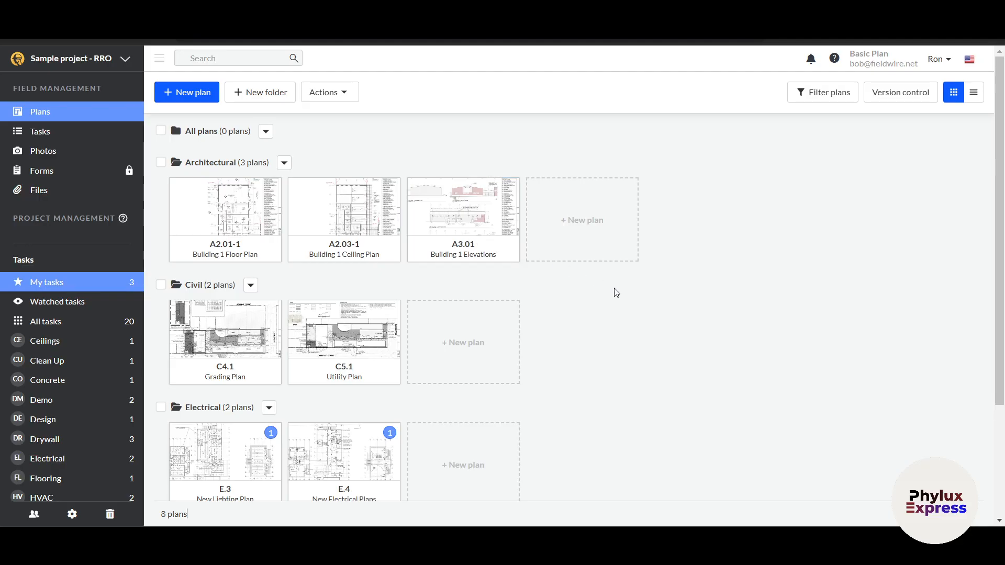
pyautogui.click(357, 214)
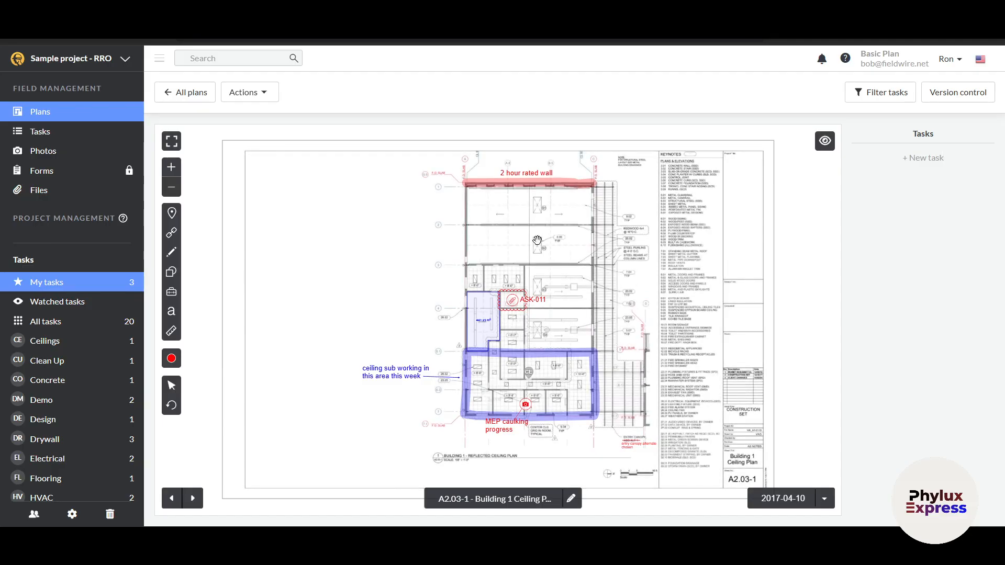
# - Zoom around the A2.03-1 plan, check the Actions menu, and select the task pin tool
pyautogui.scroll(2, 537, 240)
pyautogui.scroll(-2, 502, 231)
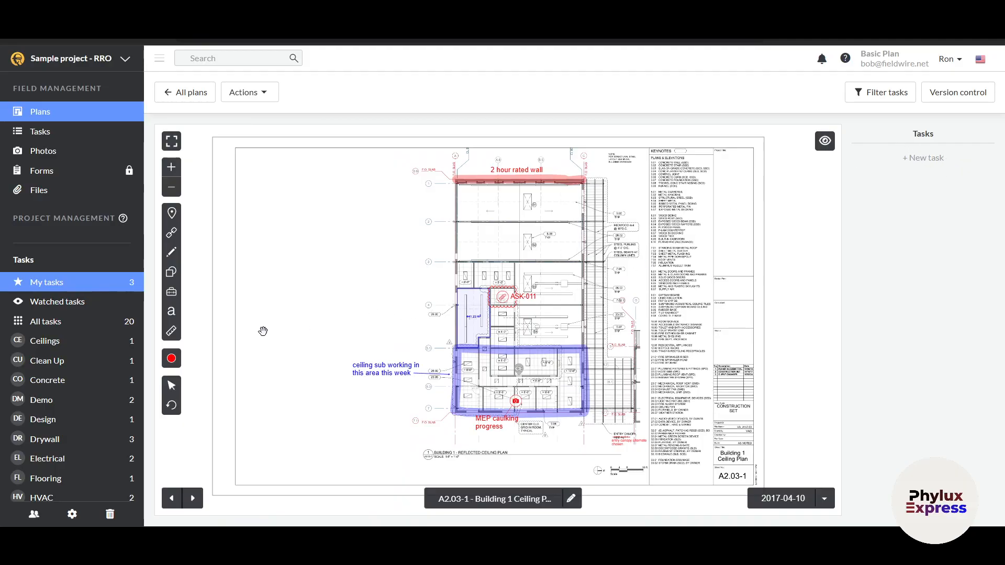
pyautogui.scroll(1, 263, 331)
pyautogui.scroll(-1, 571, 334)
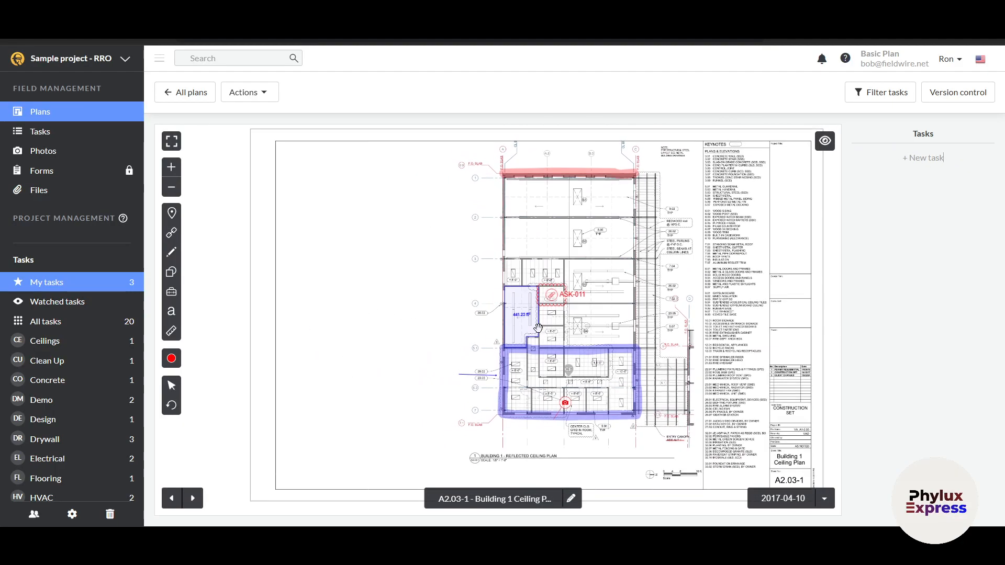
pyautogui.click(248, 93)
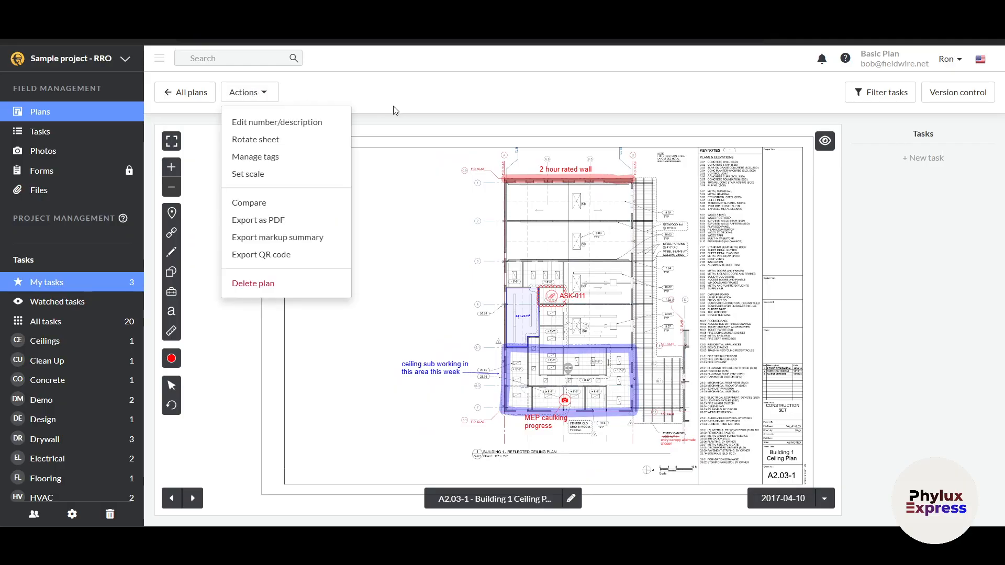
pyautogui.click(418, 107)
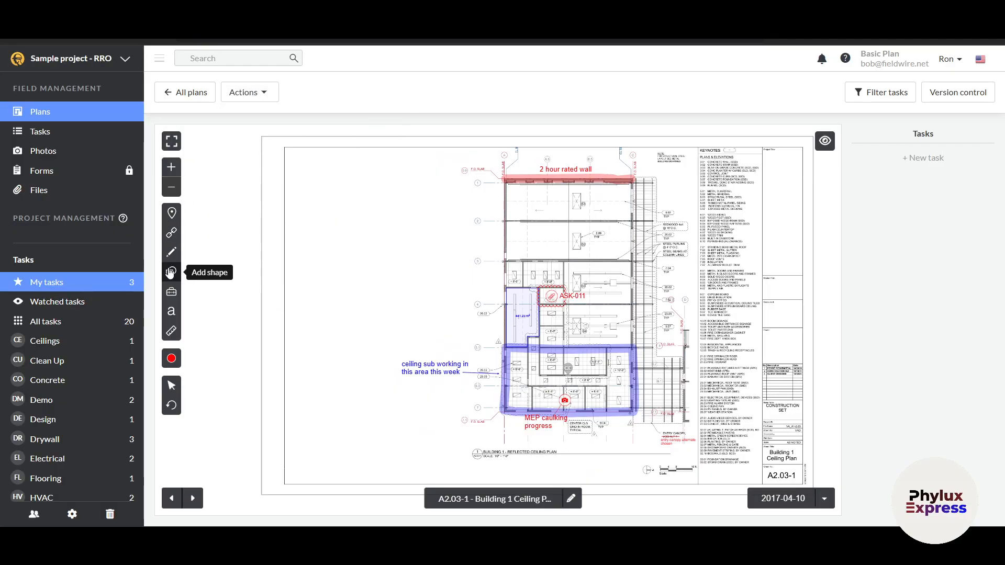
pyautogui.click(176, 217)
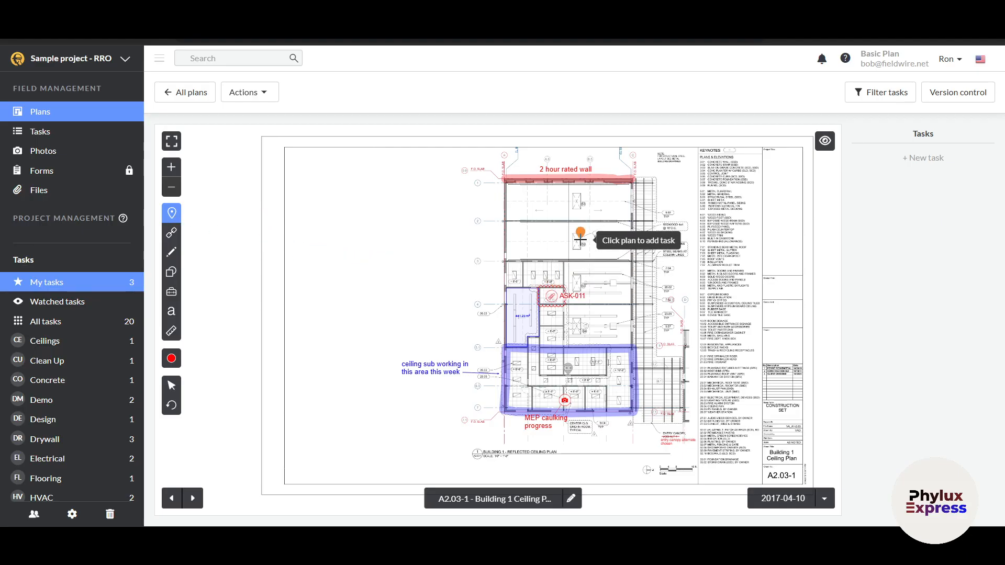
pyautogui.press('Escape')
# - Drop a task pin on the ceiling plan, set Priority 1, category Clean Up, and assign a user
pyautogui.click(593, 292)
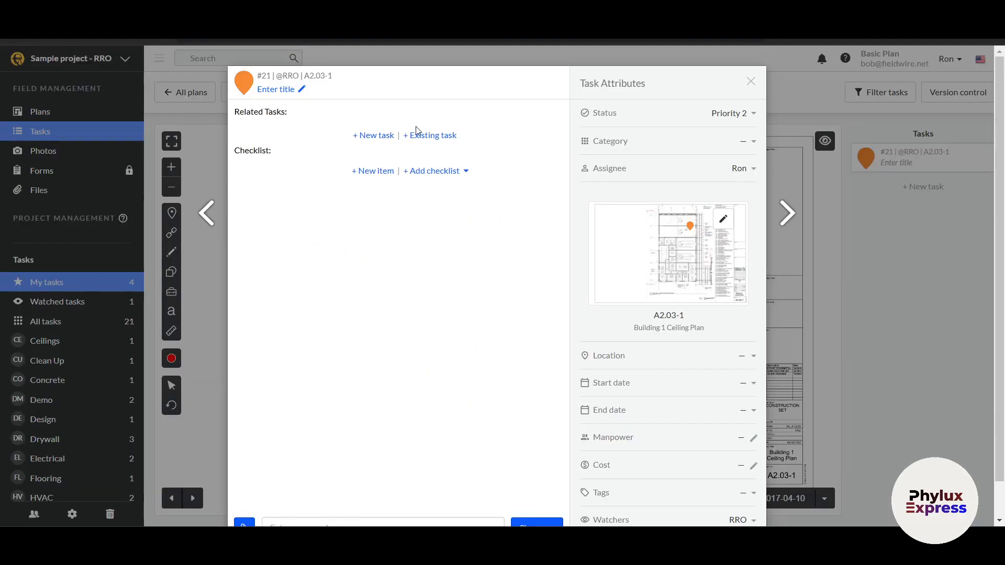
pyautogui.click(751, 116)
pyautogui.click(662, 146)
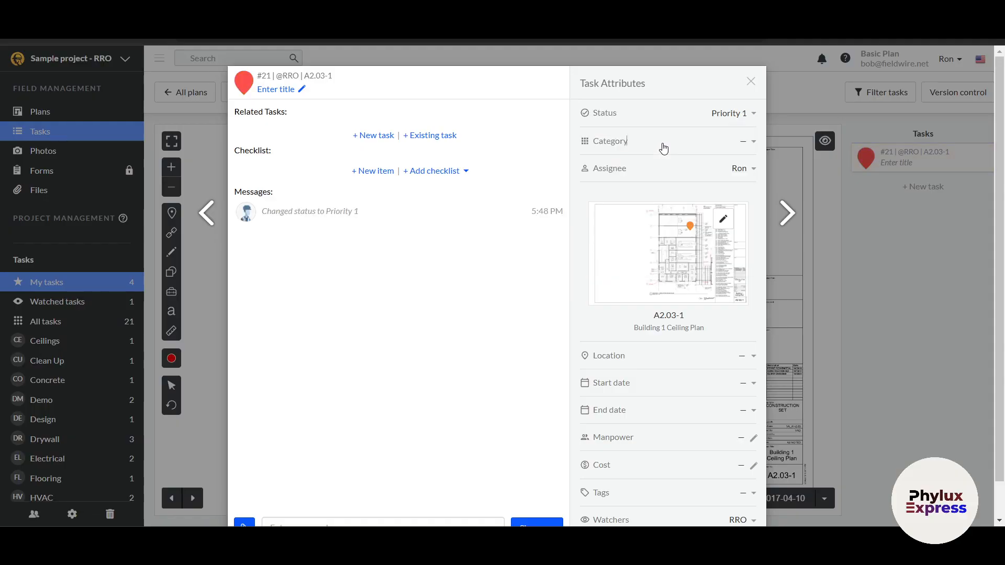
pyautogui.click(663, 149)
pyautogui.click(647, 189)
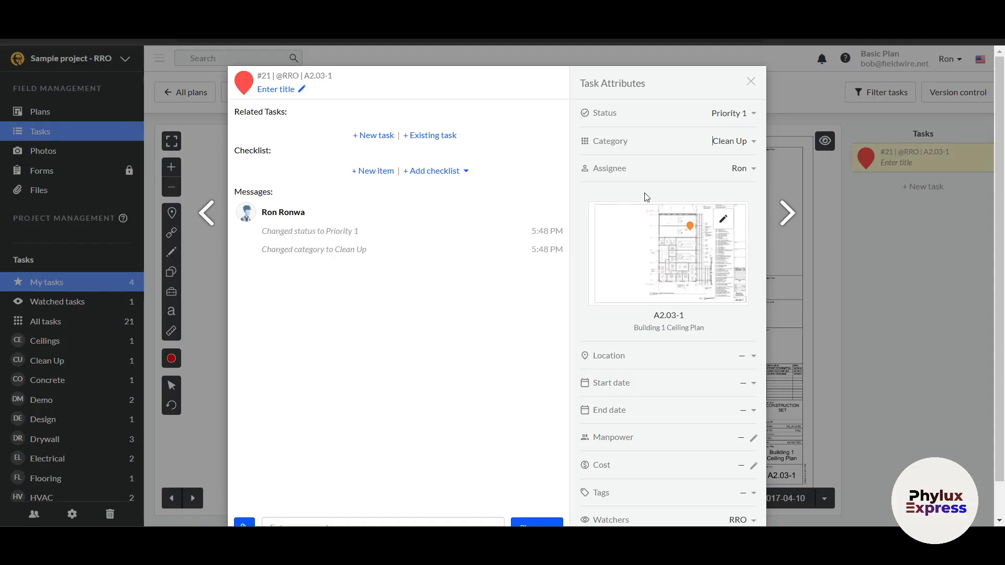
pyautogui.click(690, 177)
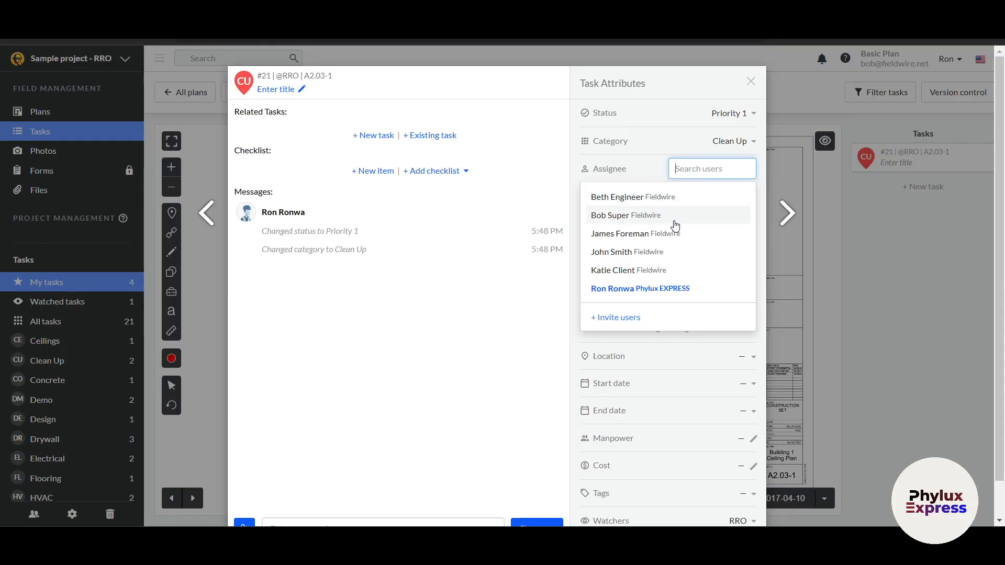
pyautogui.click(633, 253)
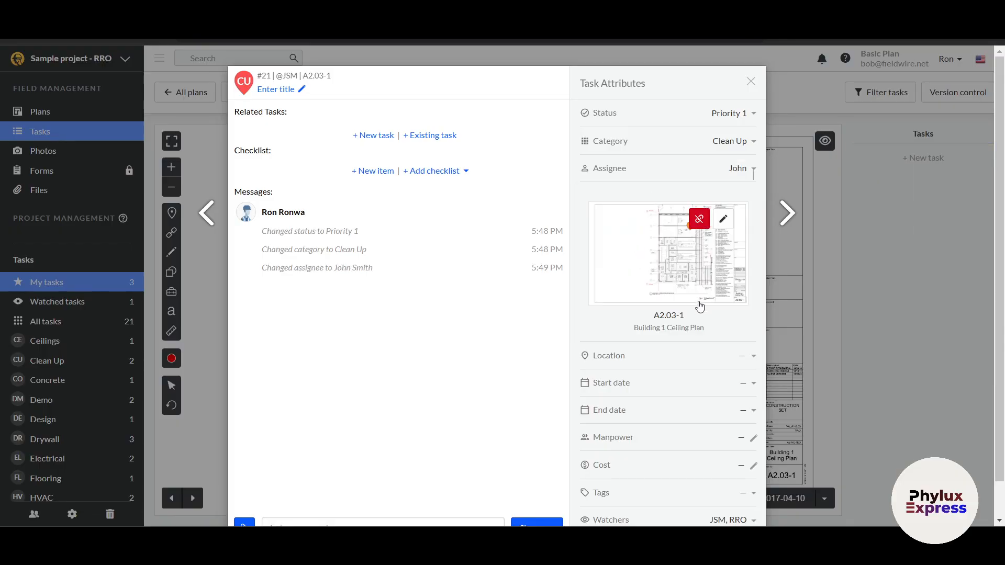
# - Leave location empty and set task #21's dates from 3/26/25 to 3/28/25
pyautogui.scroll(-1, 700, 302)
pyautogui.click(646, 316)
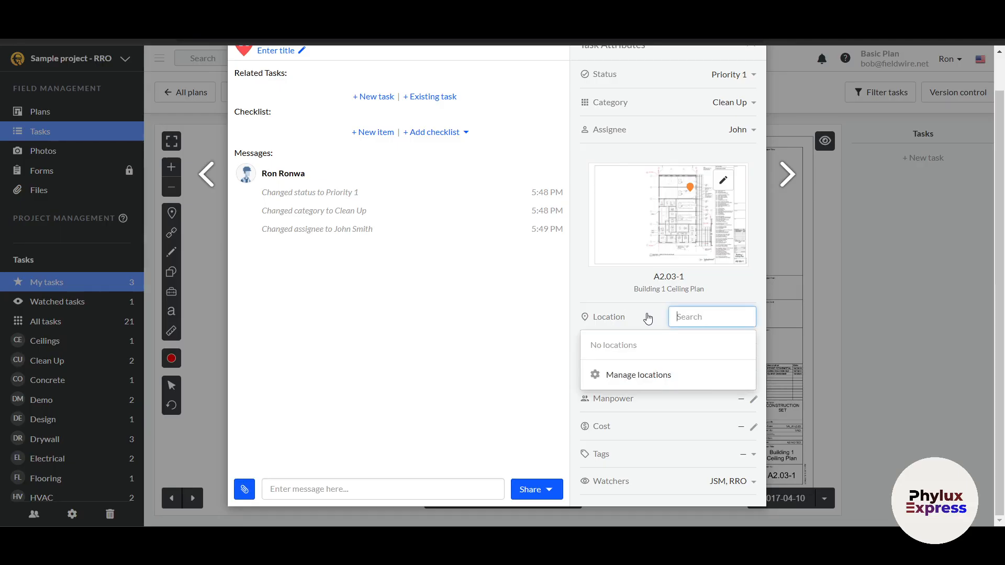
pyautogui.click(610, 295)
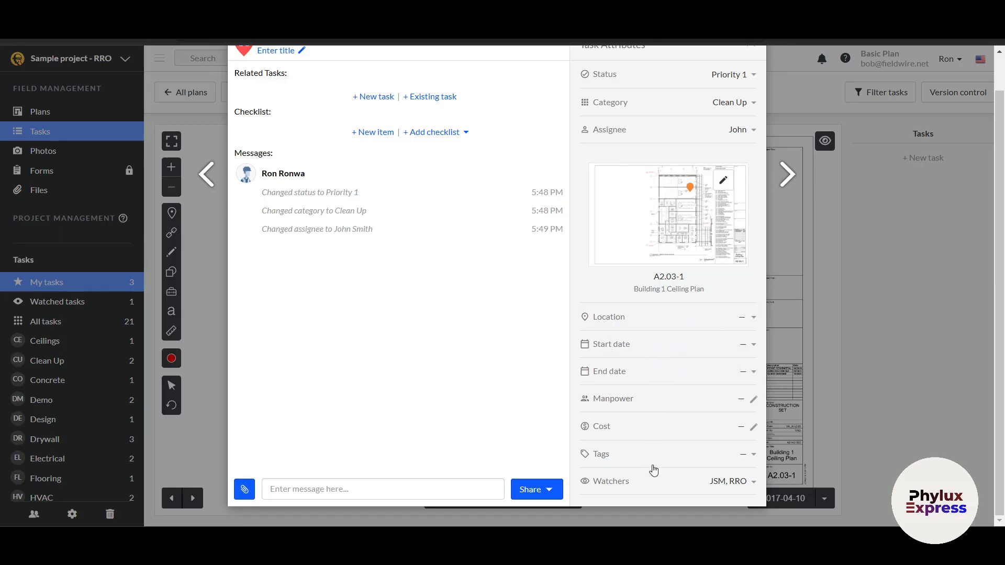
pyautogui.click(734, 345)
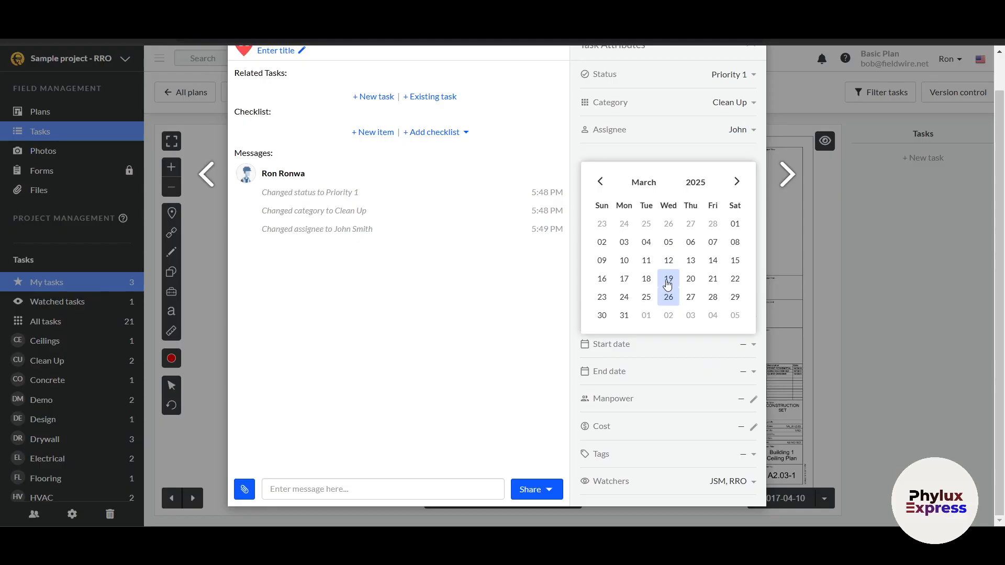
pyautogui.click(670, 297)
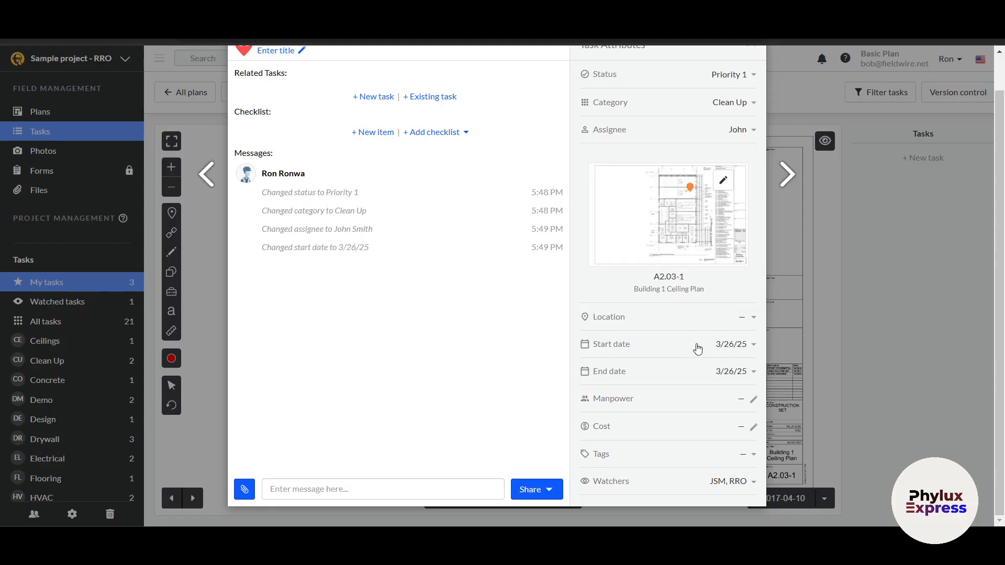
pyautogui.click(699, 371)
pyautogui.click(712, 301)
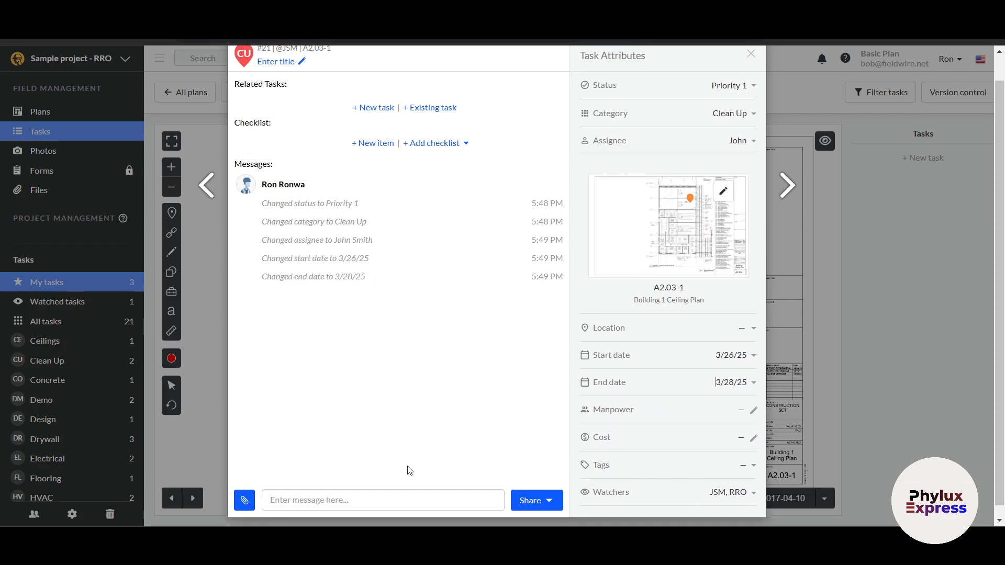
# - Check task #21's messages, close it, reopen it from its pin, and close it again
pyautogui.click(346, 492)
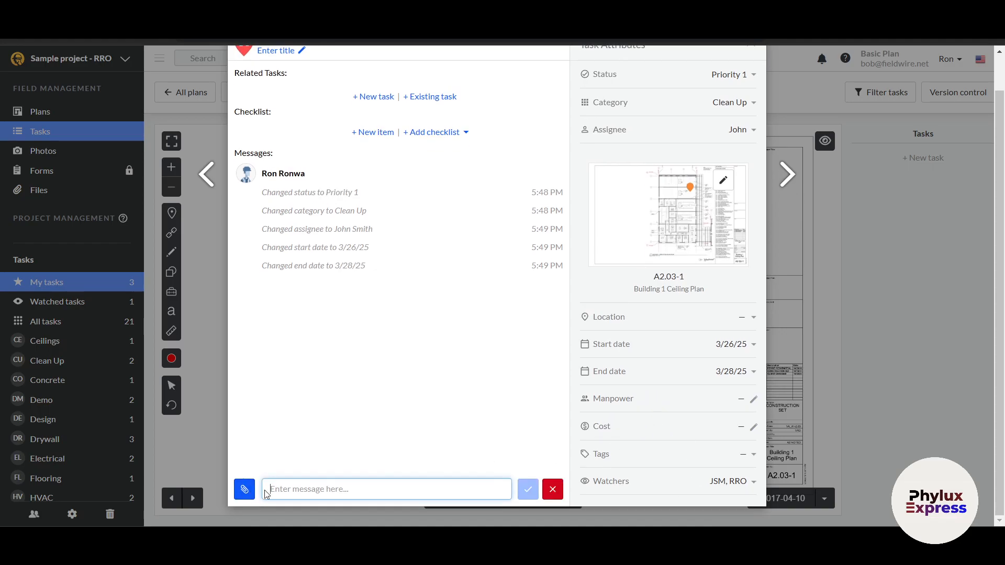
pyautogui.click(497, 428)
pyautogui.scroll(1, 475, 370)
pyautogui.scroll(1, 475, 370)
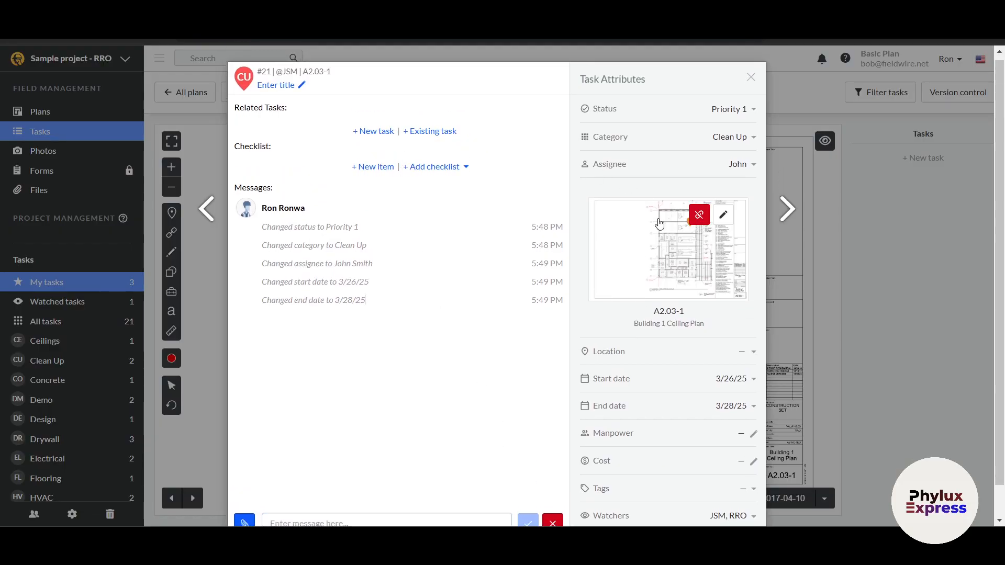
pyautogui.click(750, 77)
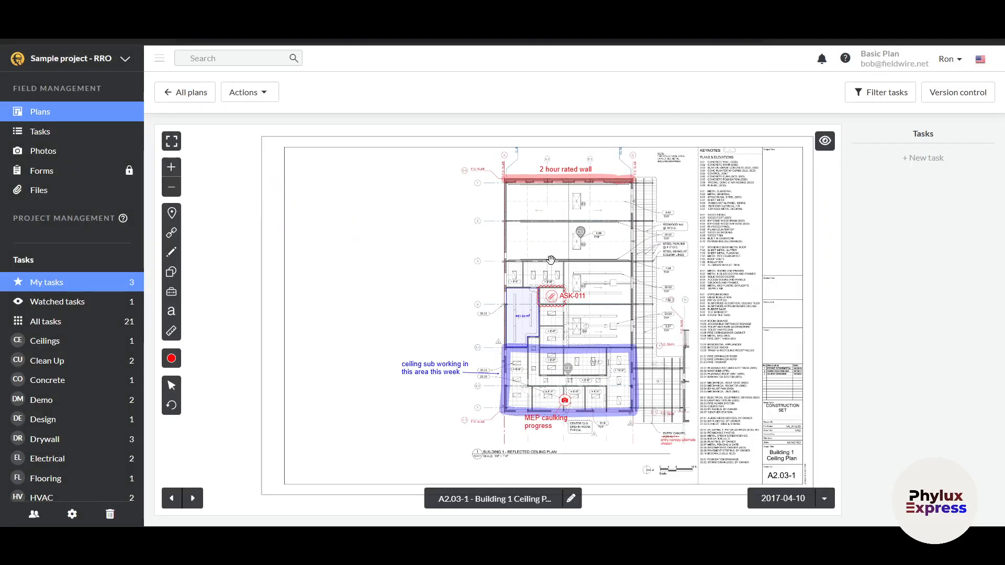
pyautogui.click(578, 233)
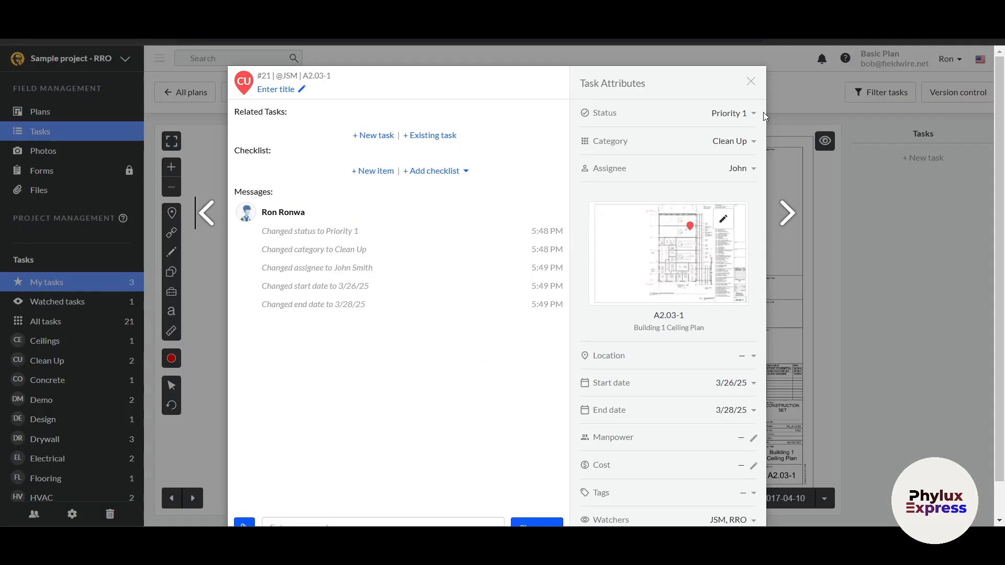
pyautogui.click(751, 82)
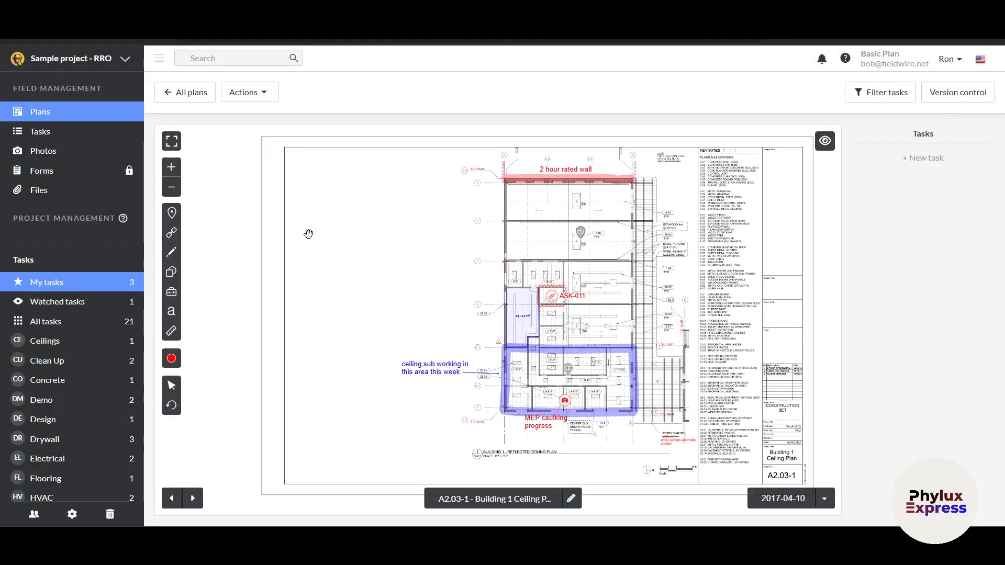
# - Set the markup colour to orange and adjust the plan view by panning and zooming
pyautogui.click(171, 358)
pyautogui.moveTo(485, 262); pyautogui.dragTo(405, 257)
pyautogui.click(230, 360)
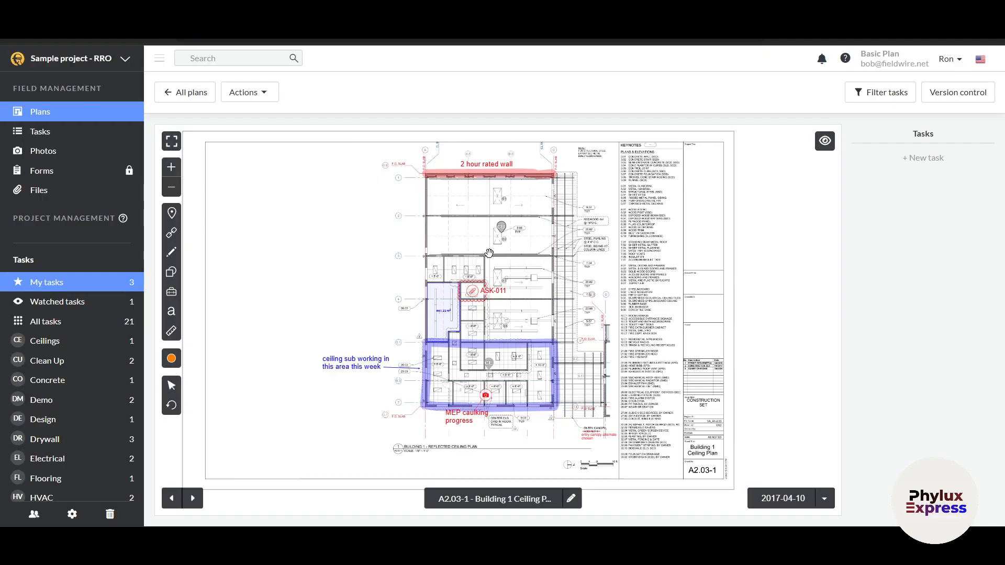
pyautogui.moveTo(489, 253); pyautogui.dragTo(509, 255)
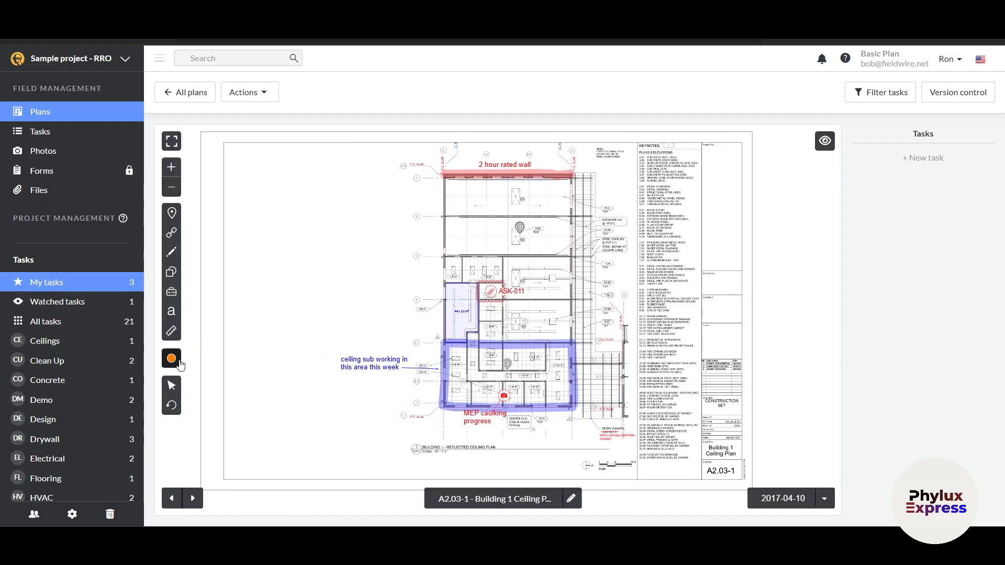
pyautogui.click(177, 173)
pyautogui.click(175, 189)
pyautogui.scroll(3, 489, 298)
pyautogui.scroll(3, 489, 299)
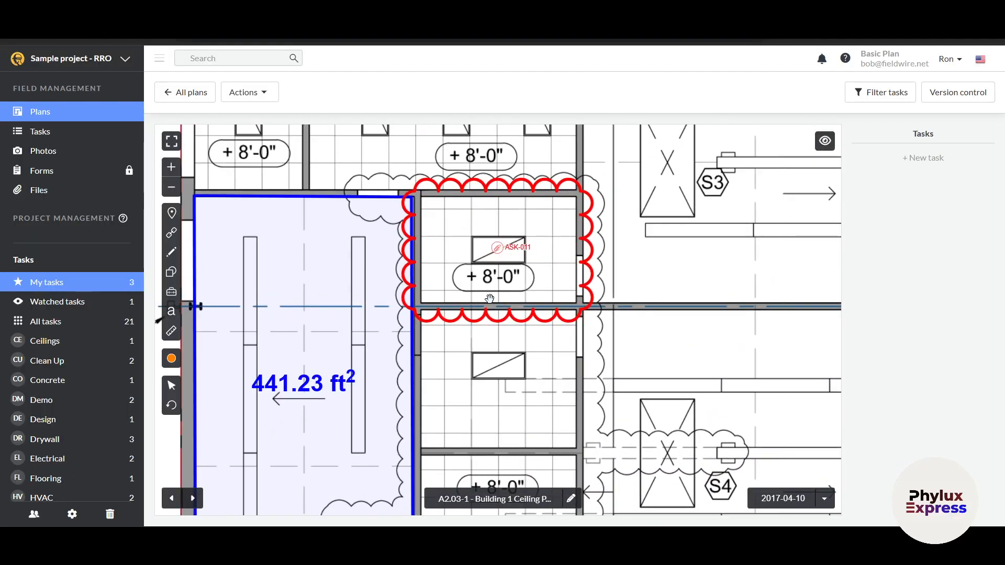
pyautogui.scroll(-6, 490, 298)
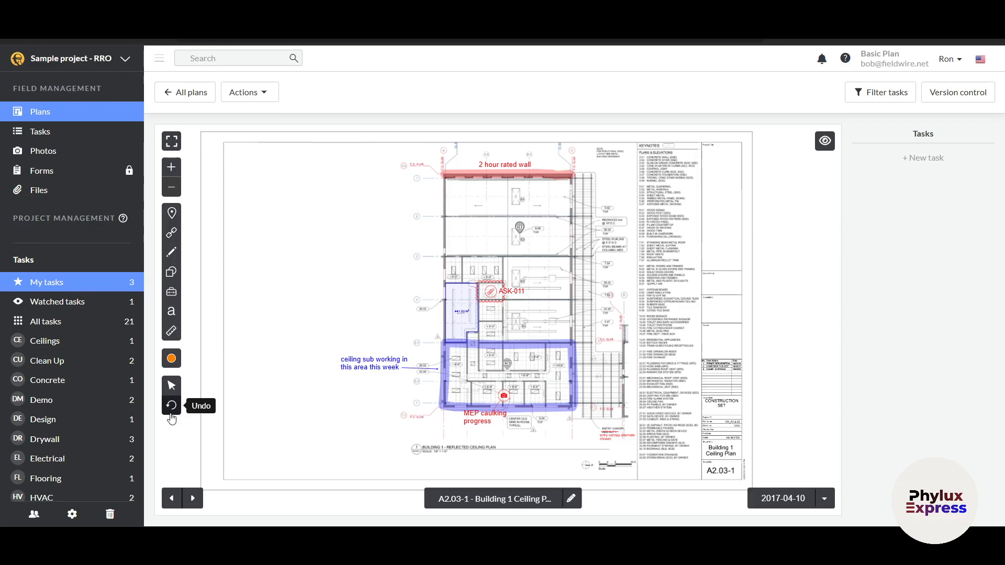
# - Select the 441.23 ft² area and ASK-011 cloud markups, clear the selection, then show the plan's Actions list
pyautogui.click(171, 385)
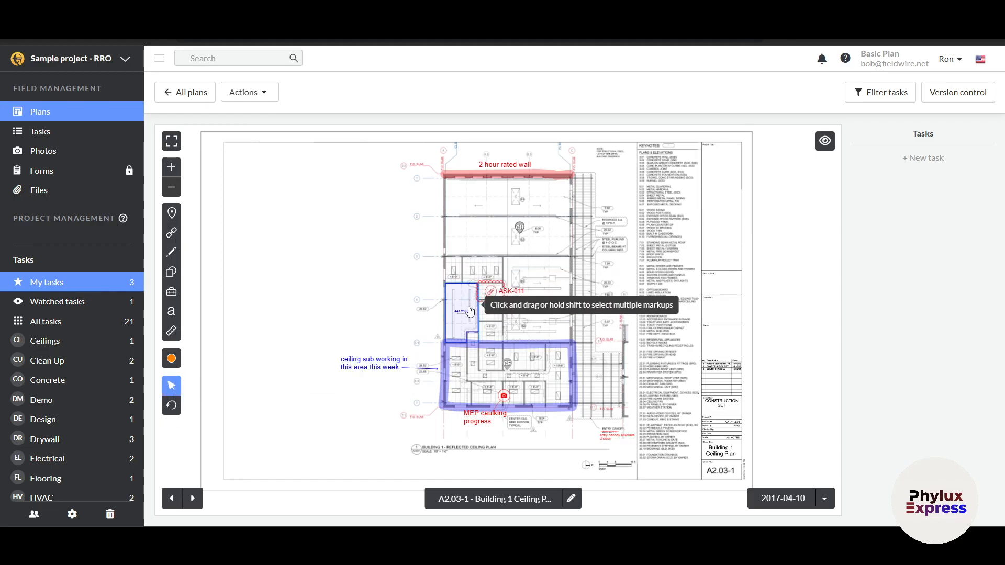
pyautogui.scroll(5, 457, 310)
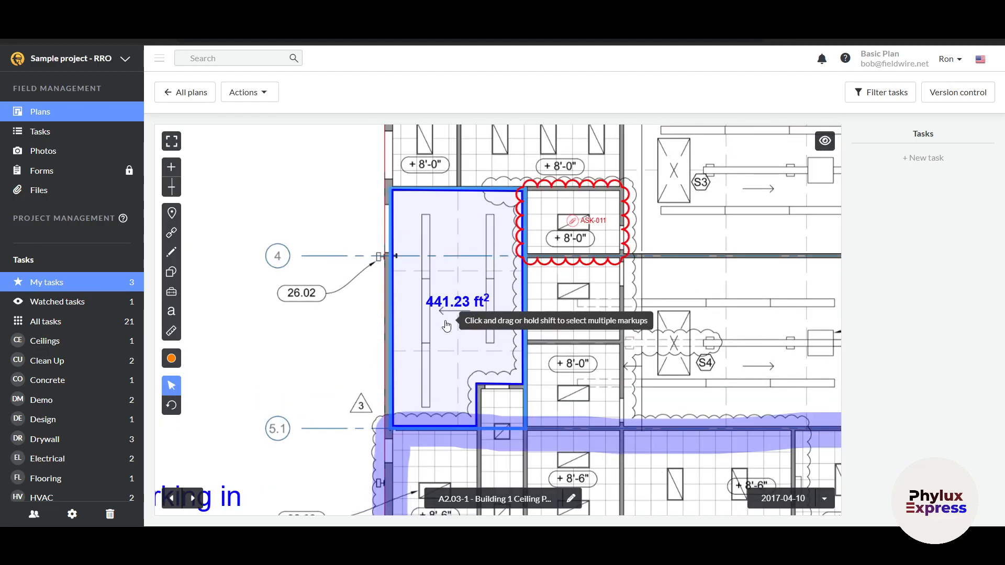
pyautogui.click(422, 253)
pyautogui.moveTo(572, 229); pyautogui.dragTo(716, 298)
pyautogui.scroll(-5, 597, 321)
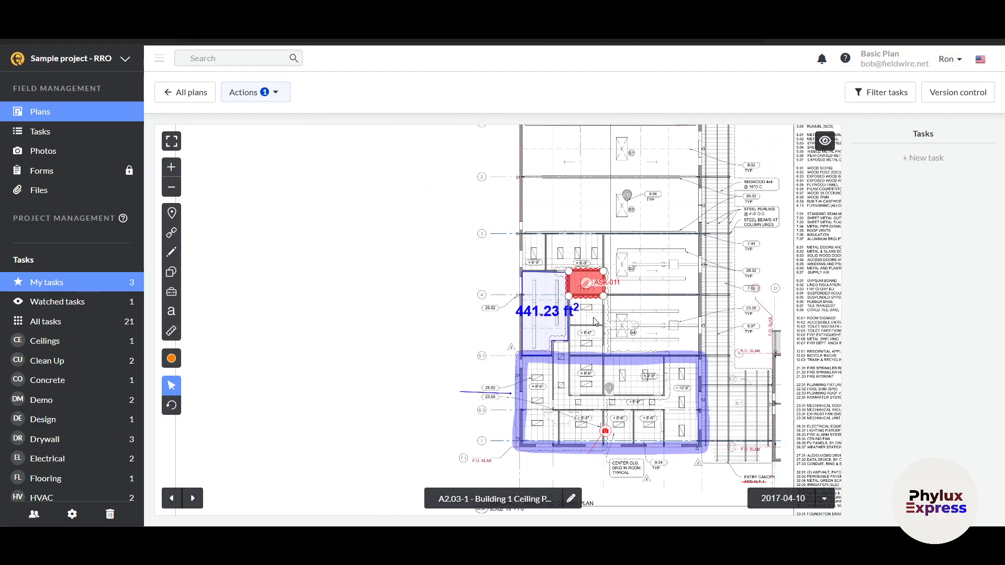
pyautogui.press('Escape')
pyautogui.scroll(-4, 520, 317)
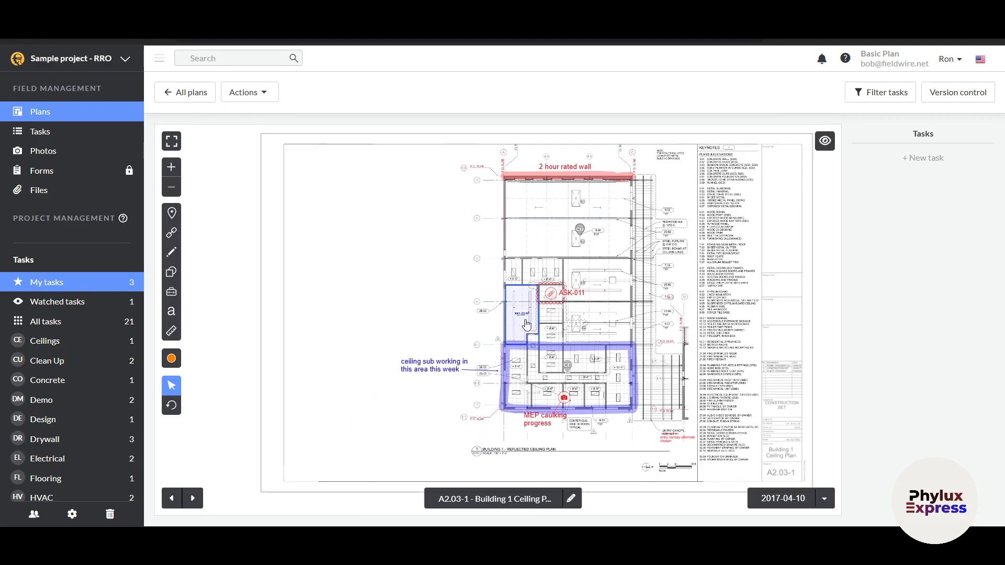
pyautogui.click(262, 93)
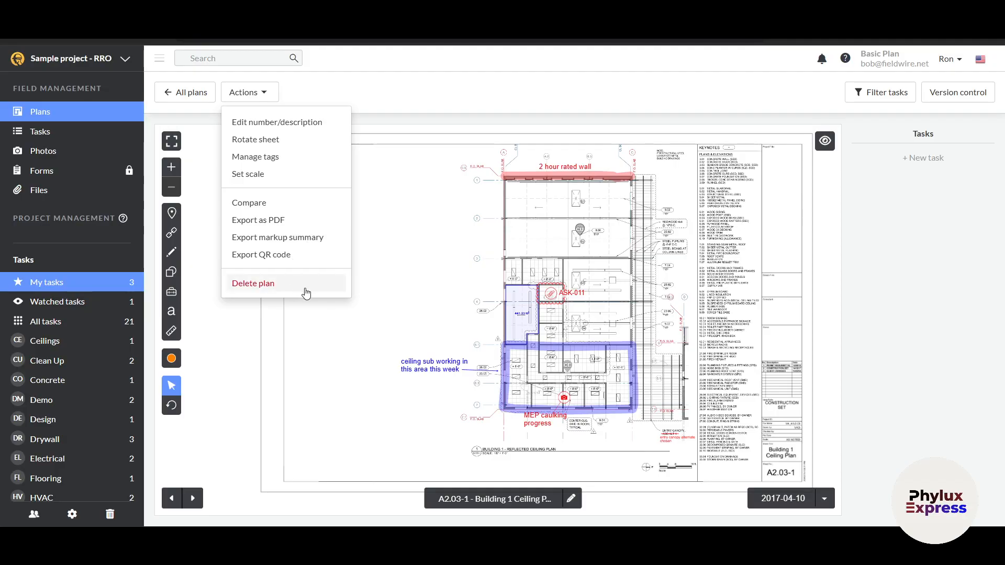
# - Close the plan actions list and filter the plan to watched tasks only
pyautogui.click(360, 324)
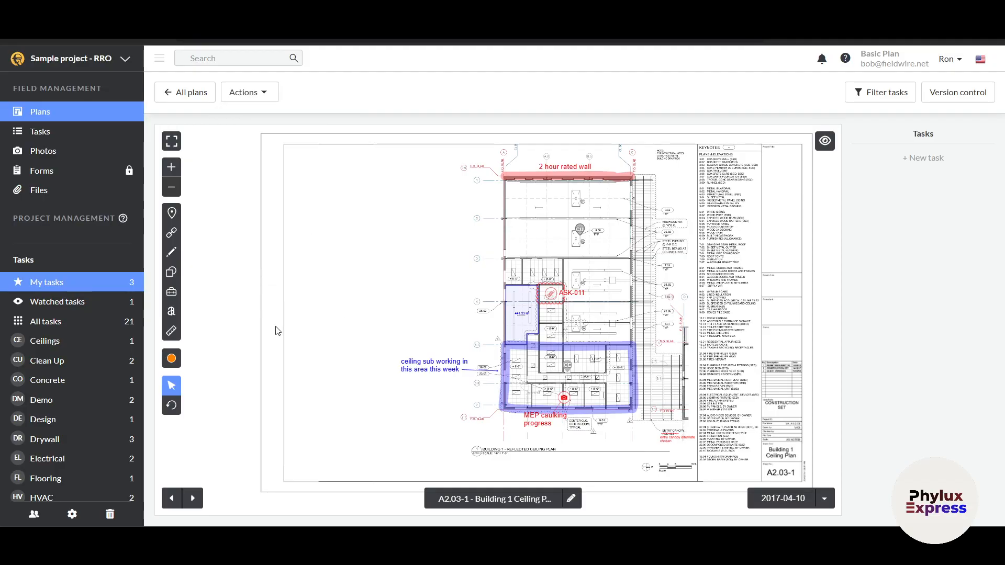
pyautogui.scroll(-3, 56, 325)
pyautogui.scroll(3, 57, 325)
pyautogui.click(77, 302)
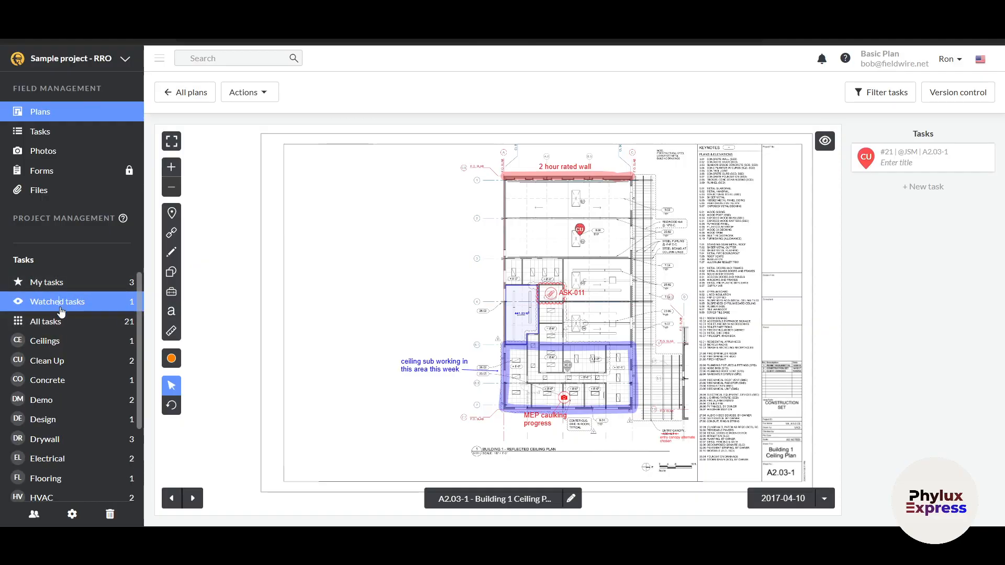
pyautogui.click(432, 383)
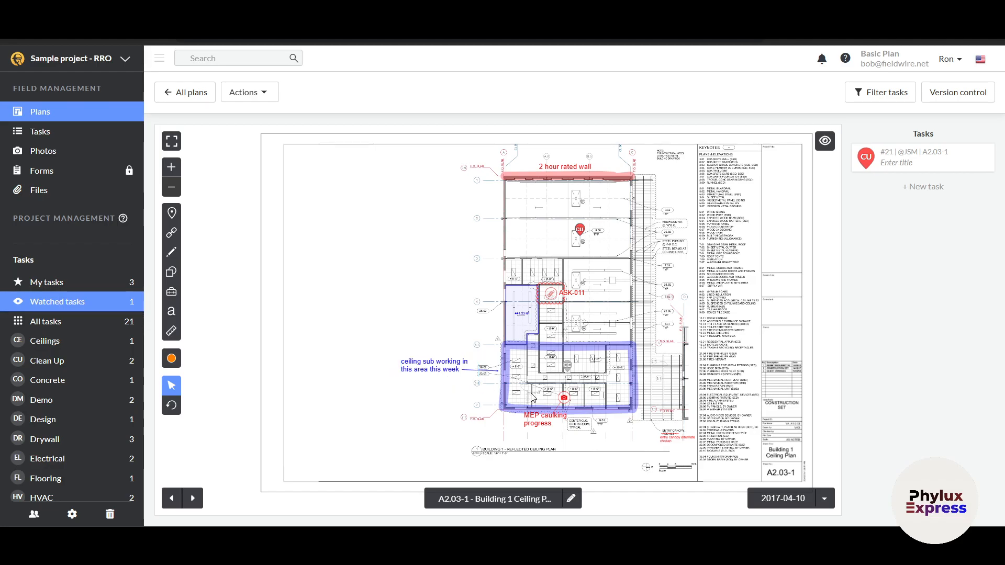
pyautogui.scroll(3, 538, 392)
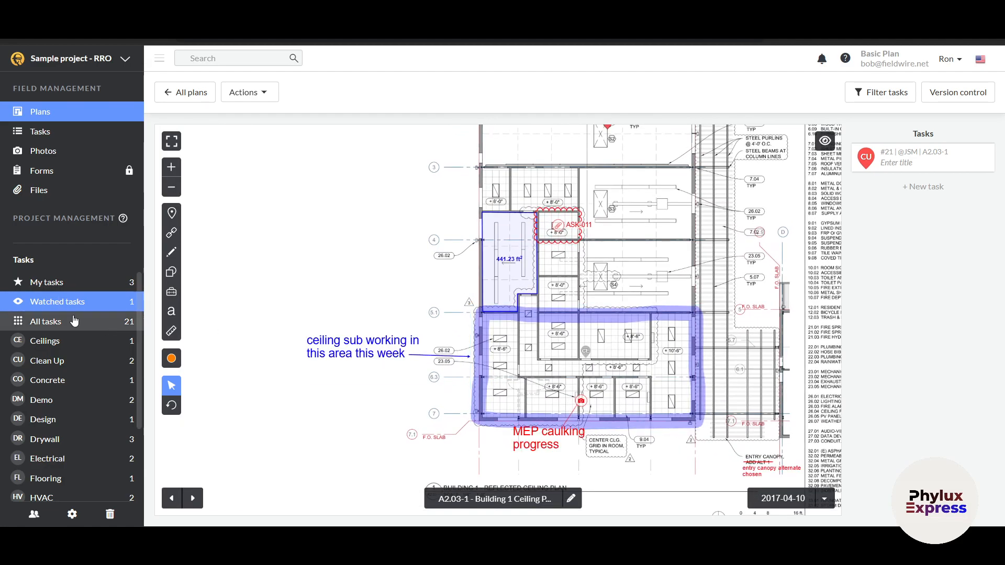
# - Show all tasks, then step through the Ceilings, Clean Up and Concrete filters to Demo
pyautogui.click(52, 322)
pyautogui.scroll(-2, 387, 318)
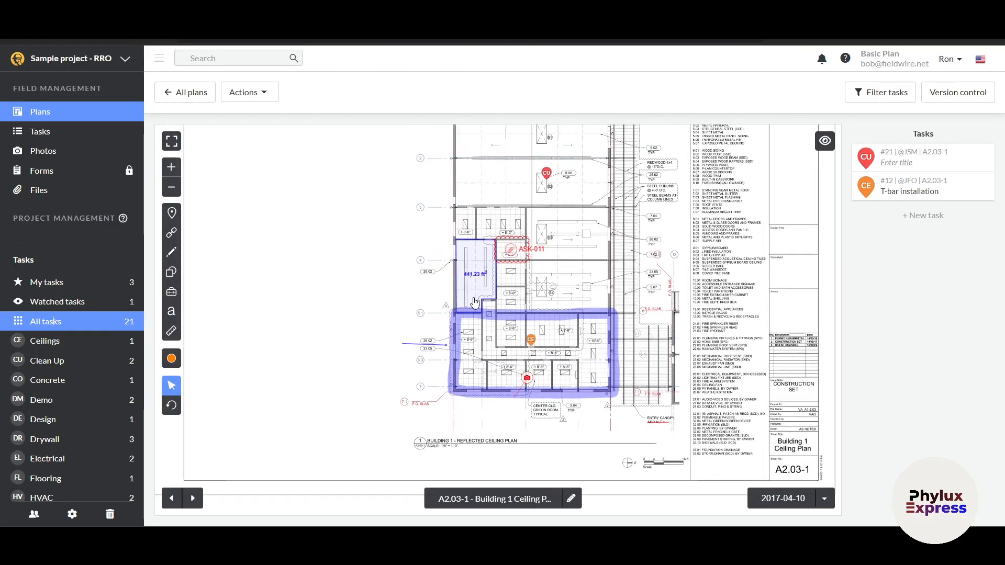
pyautogui.click(50, 341)
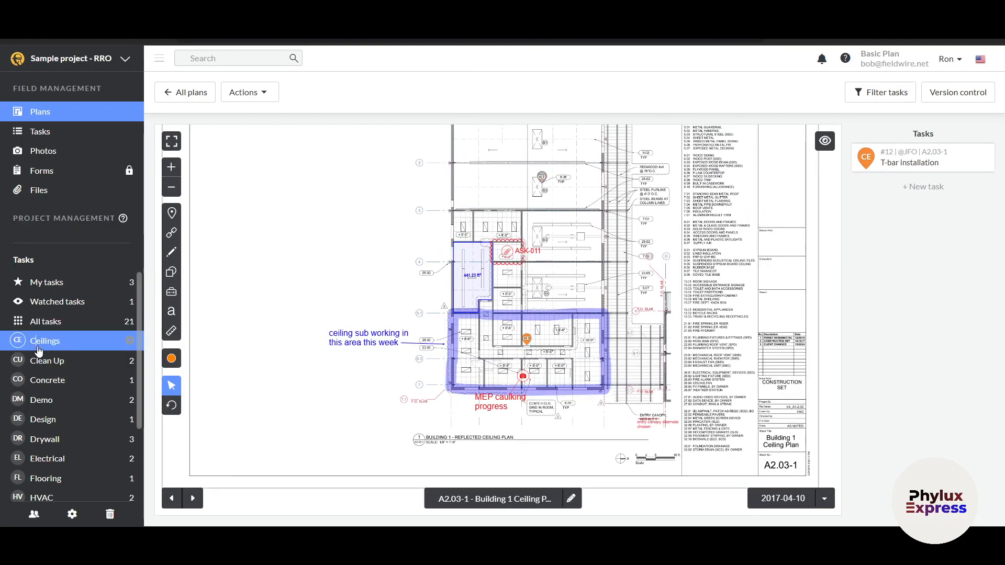
pyautogui.click(76, 363)
pyautogui.click(71, 386)
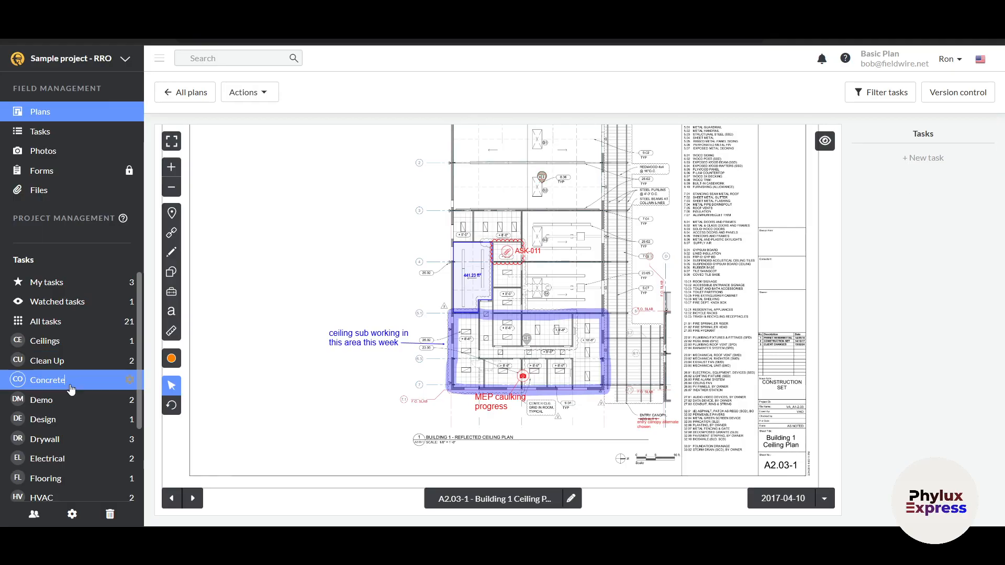
pyautogui.click(82, 406)
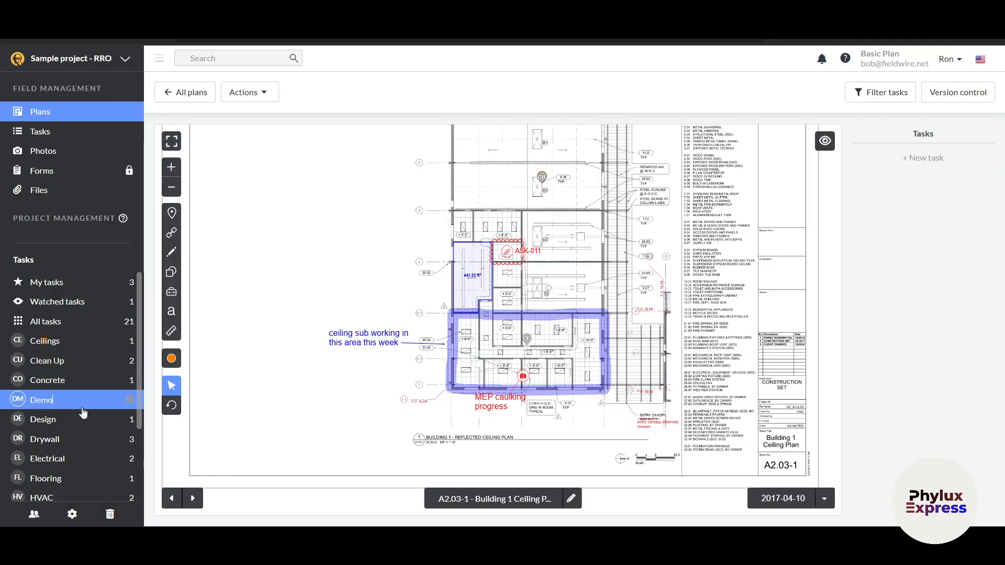
# - Open the Demo tasks board, glance at the Plans list, and return to the board
pyautogui.click(83, 131)
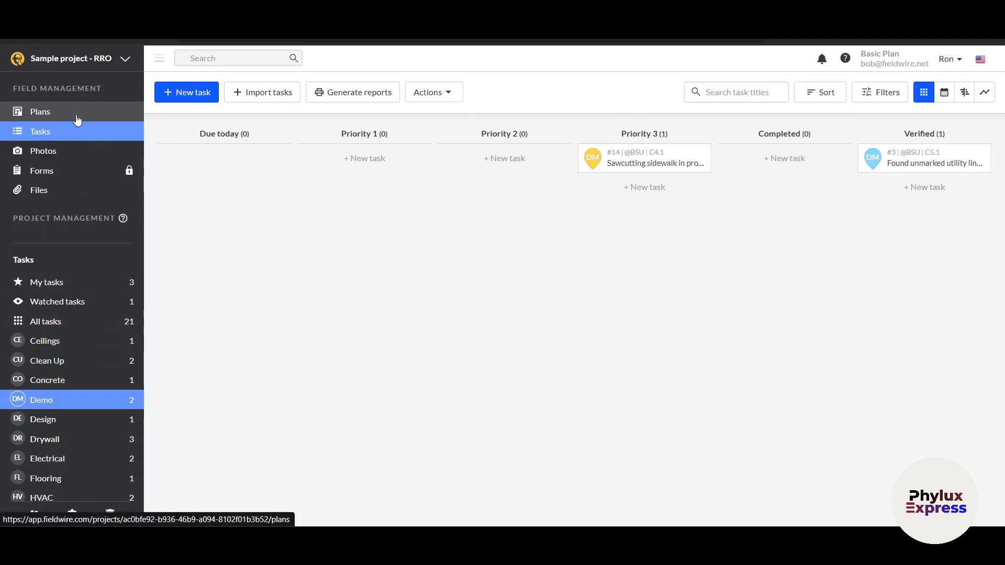
pyautogui.click(78, 112)
pyautogui.scroll(-3, 392, 323)
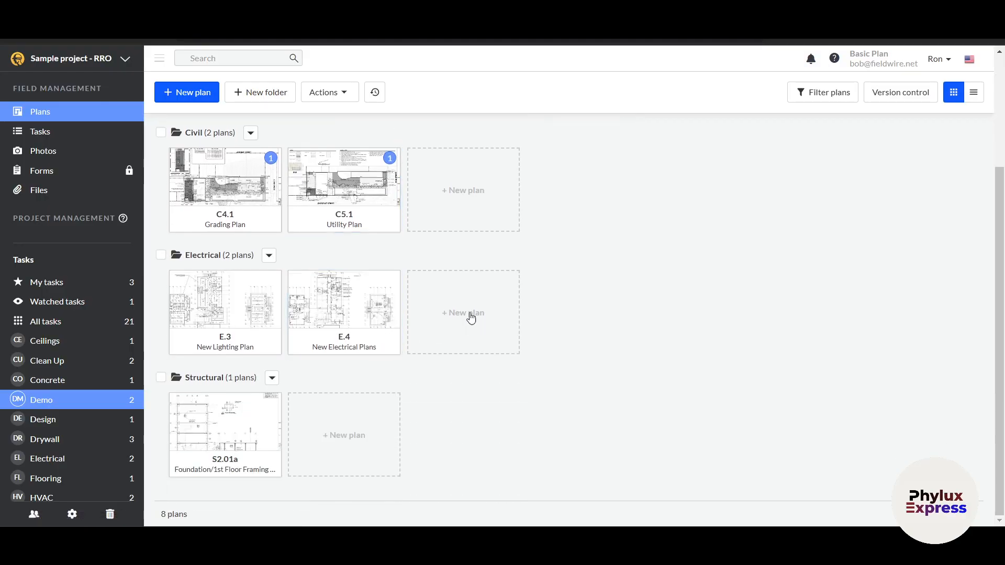
pyautogui.scroll(5, 314, 235)
pyautogui.click(37, 137)
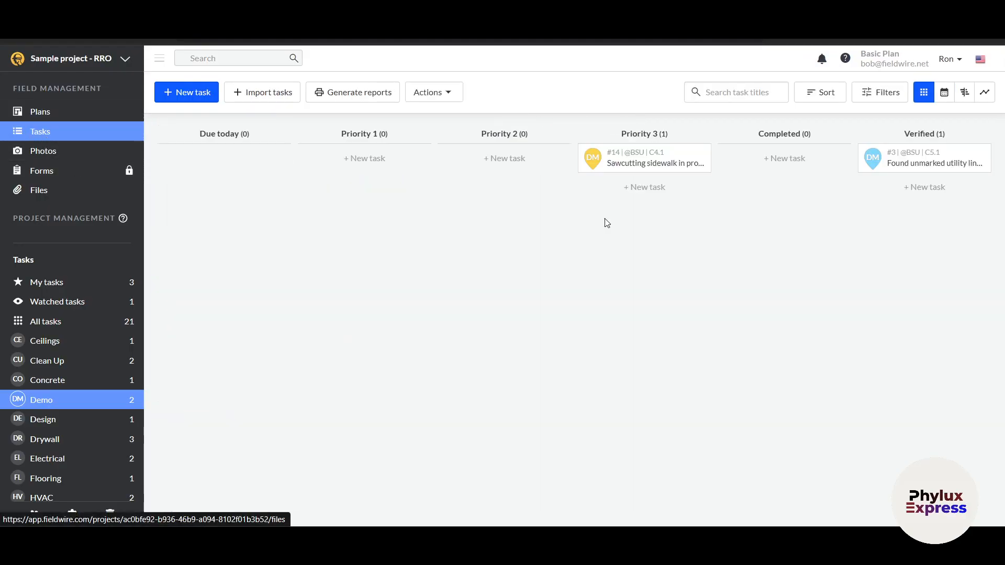
pyautogui.moveTo(636, 167)
pyautogui.mouseDown()
pyautogui.moveTo(760, 256)
pyautogui.moveTo(630, 155)
pyautogui.moveTo(636, 166)
pyautogui.mouseUp()
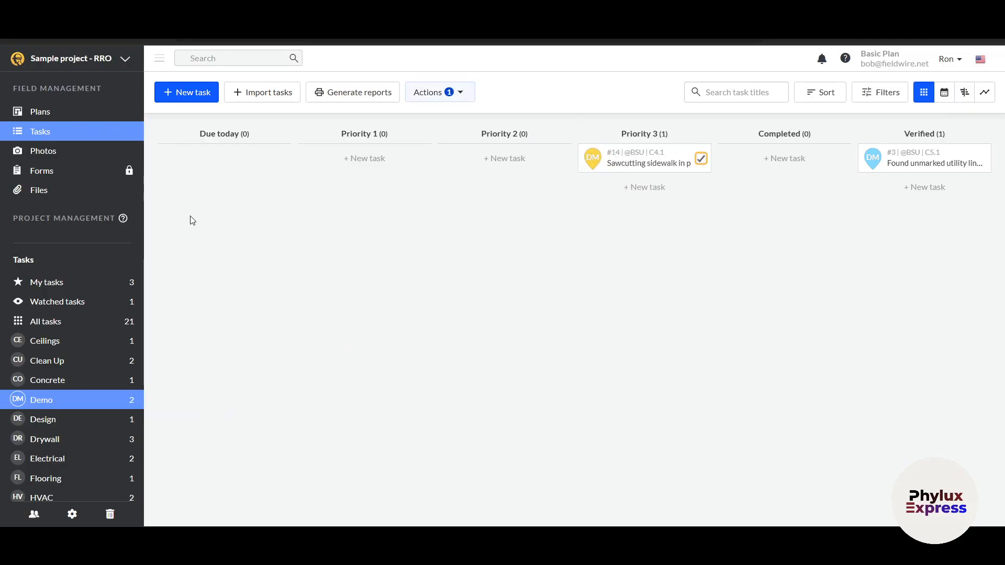
# - Add a new Demo task titled 'TEST 1' and close its details
pyautogui.click(196, 92)
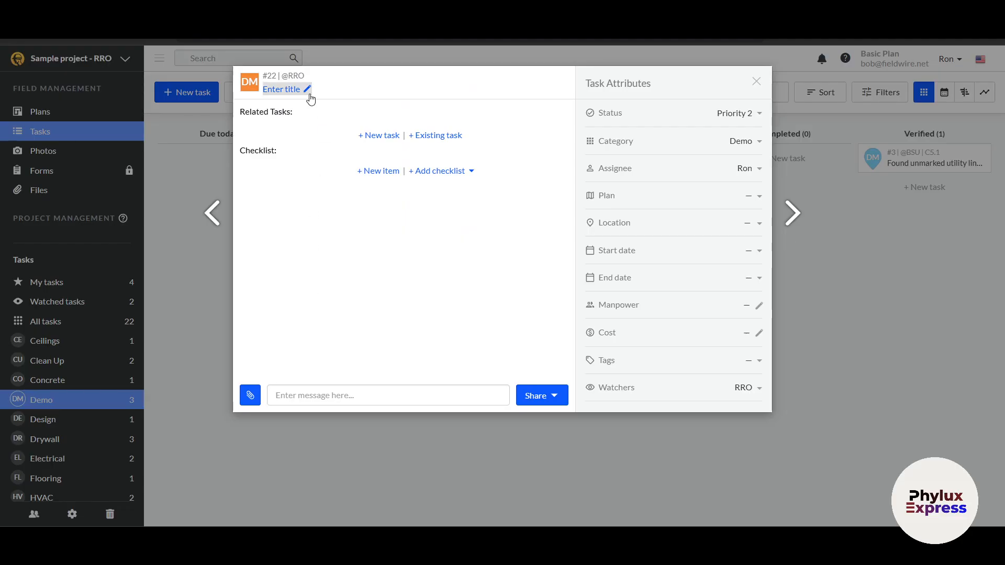
pyautogui.click(308, 90)
pyautogui.write('TEE')
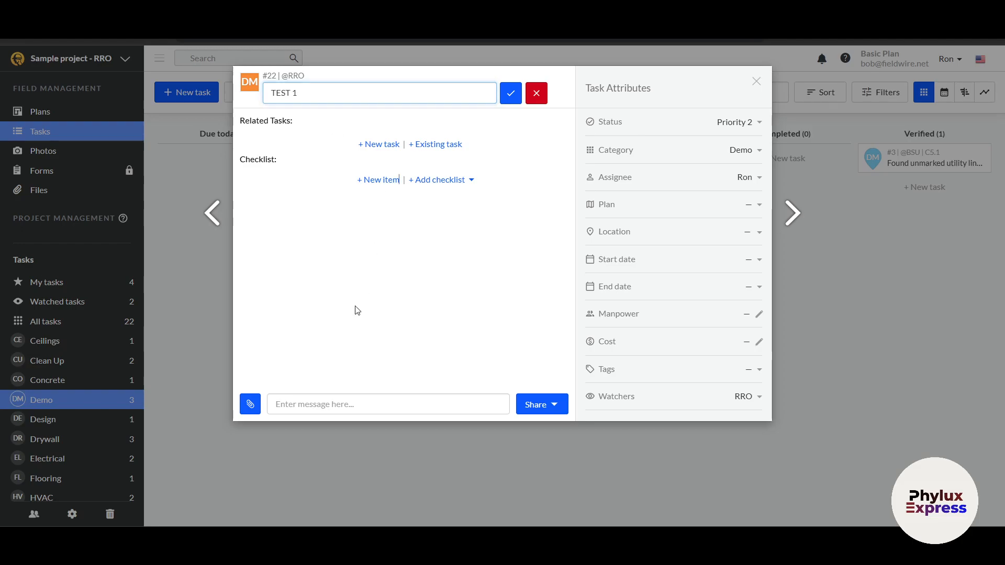
pyautogui.click(510, 95)
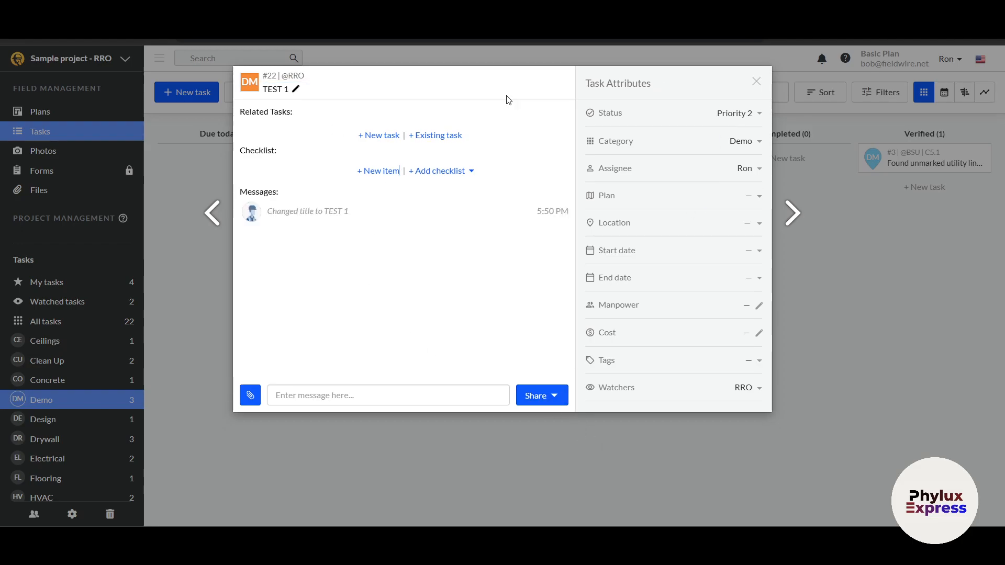
pyautogui.click(757, 82)
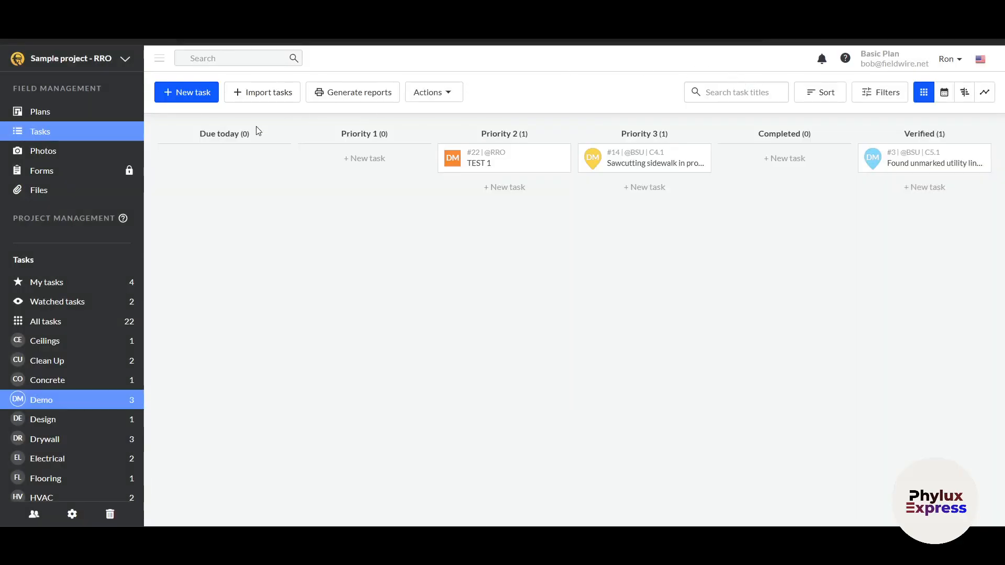
# - Mark task TEST 1 as Completed so it moves into the Completed column
pyautogui.moveTo(519, 164); pyautogui.dragTo(332, 177)
pyautogui.moveTo(522, 165); pyautogui.dragTo(797, 174)
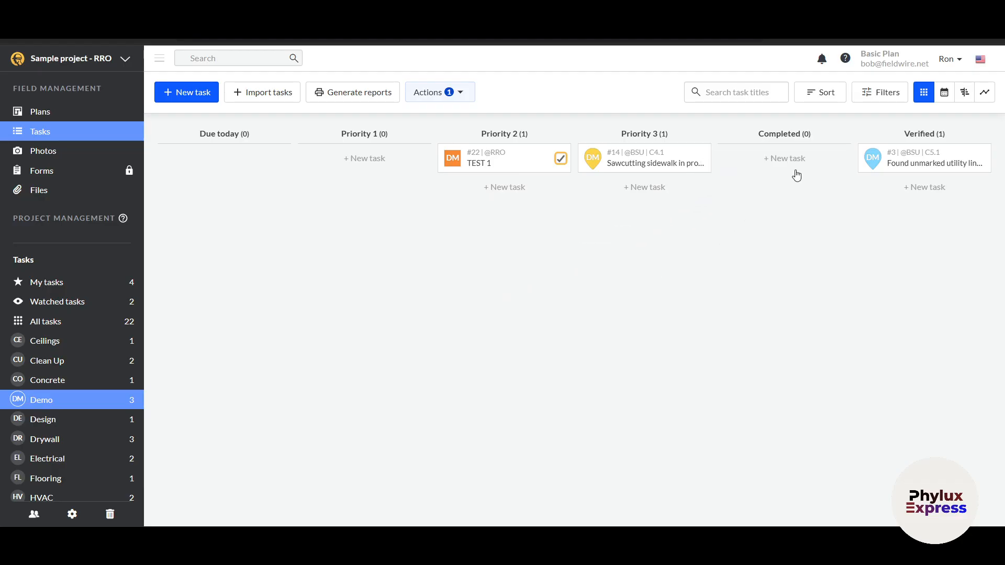
pyautogui.click(510, 168)
pyautogui.click(734, 144)
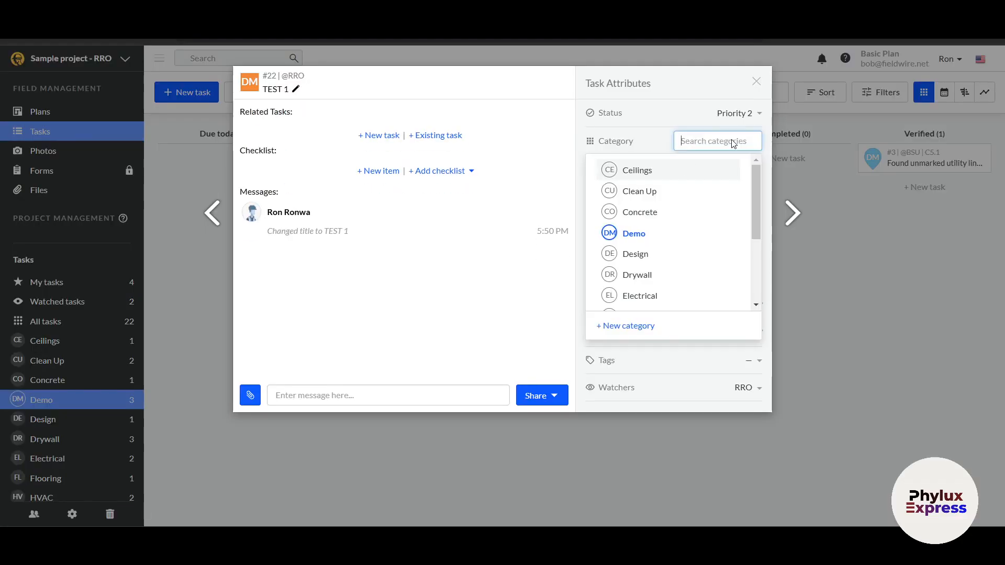
pyautogui.click(733, 113)
pyautogui.click(732, 113)
pyautogui.click(733, 114)
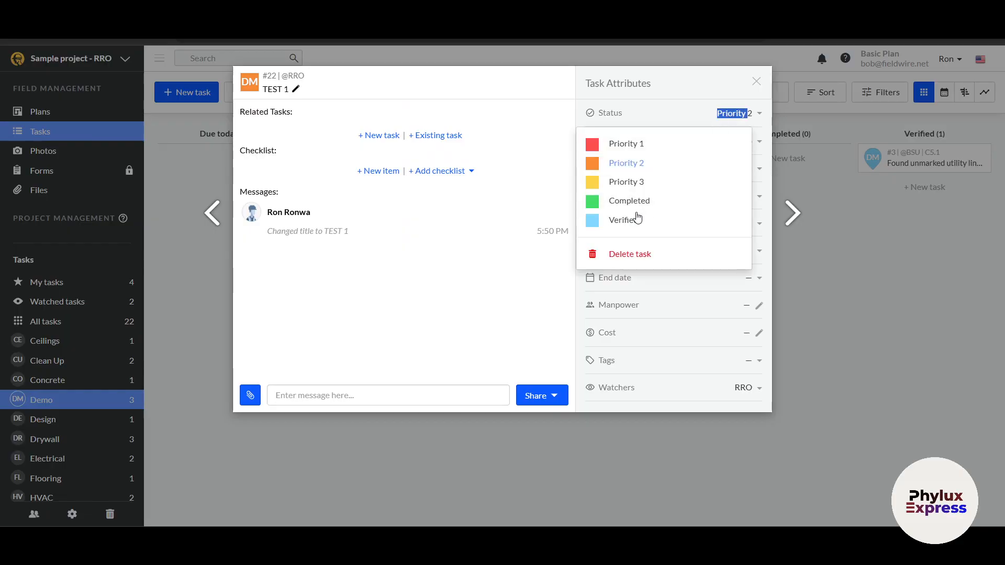
pyautogui.click(635, 201)
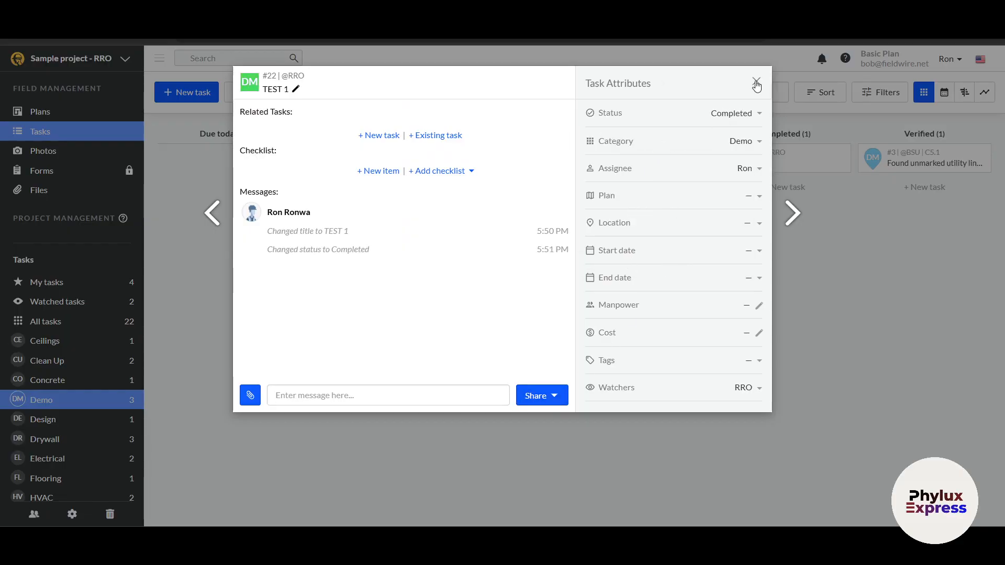
pyautogui.click(757, 83)
pyautogui.click(840, 158)
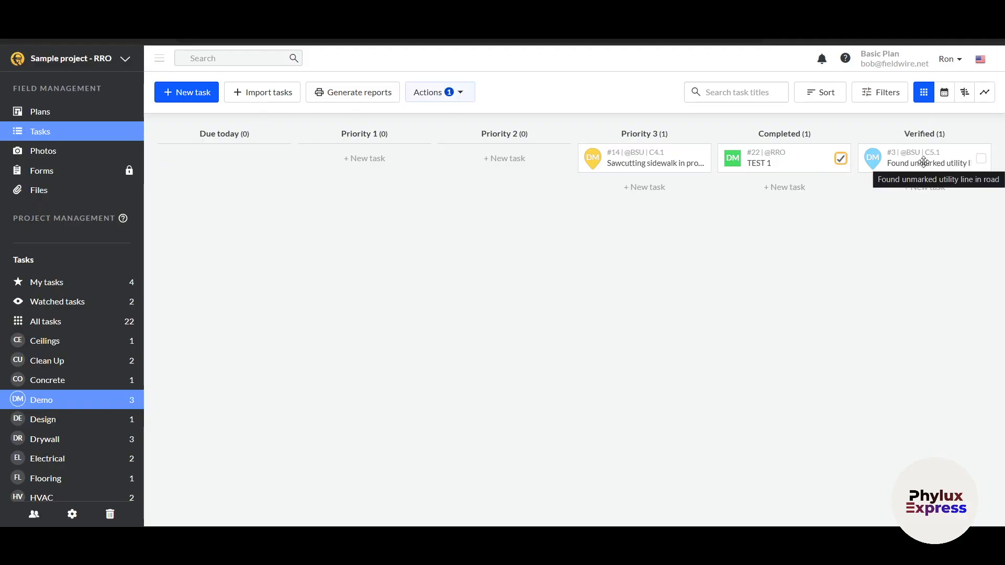
# - View the first gallery photo and its linked shelving-conflict task, then close both
pyautogui.click(45, 157)
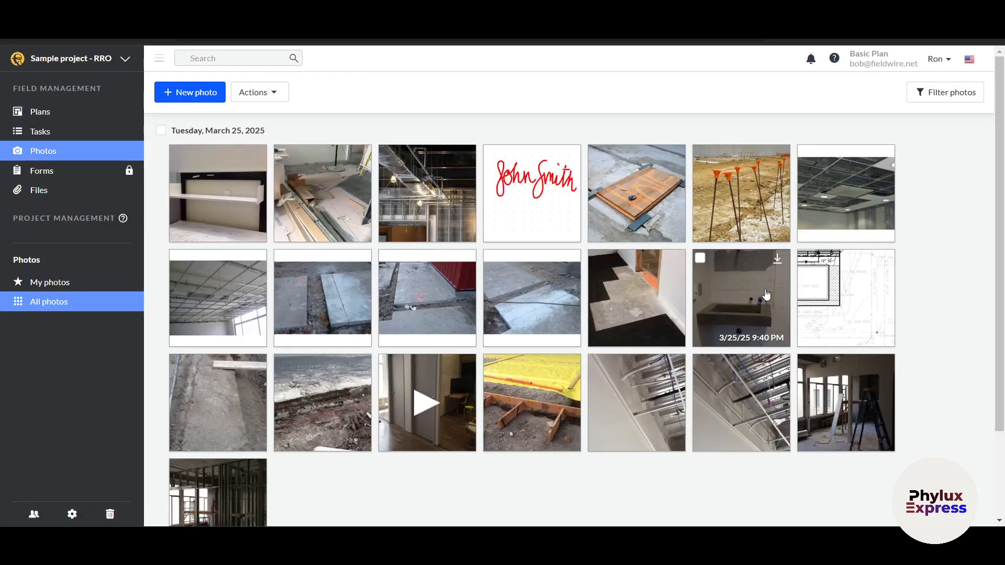
pyautogui.scroll(-2, 696, 401)
pyautogui.scroll(2, 547, 419)
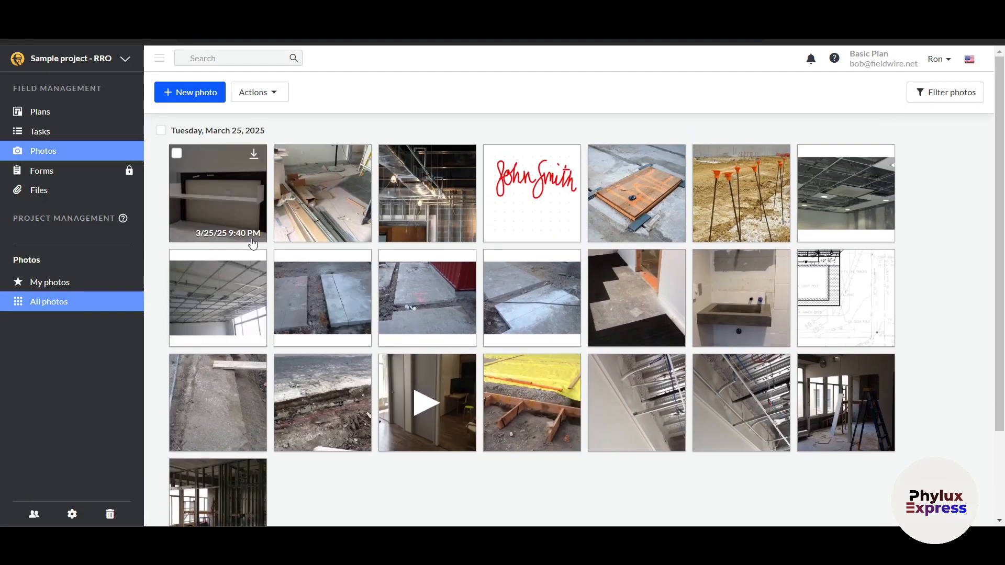
pyautogui.click(223, 198)
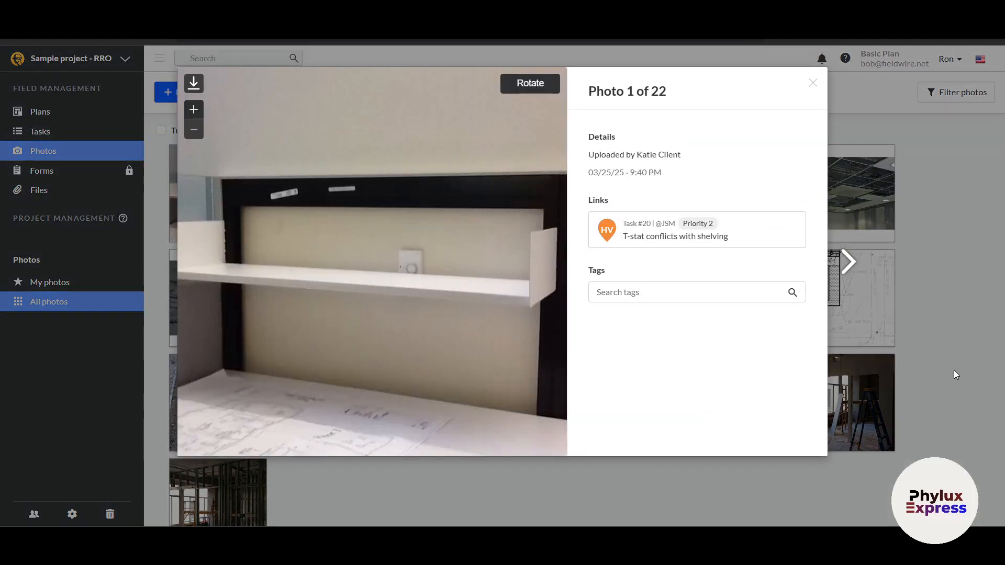
pyautogui.click(633, 239)
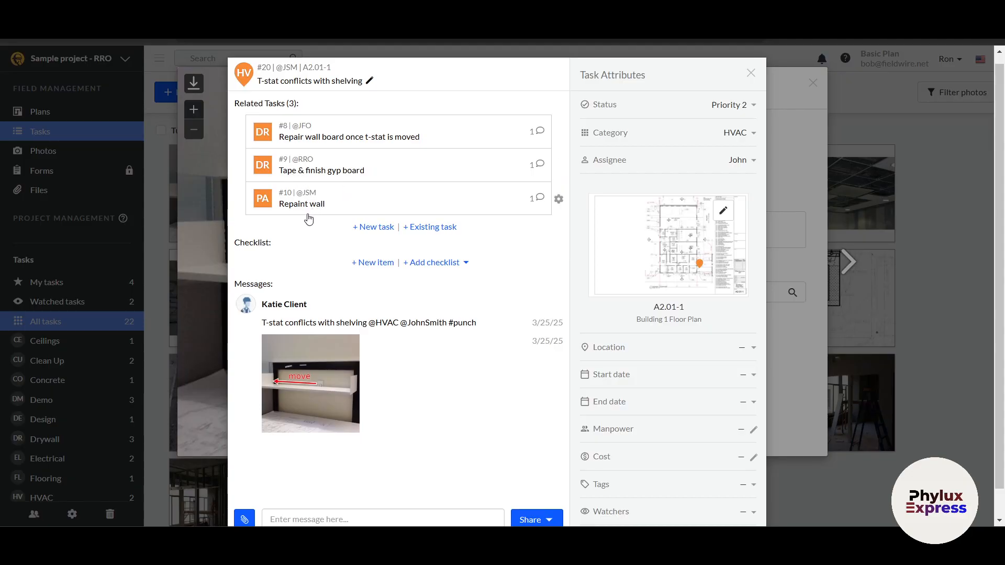
pyautogui.scroll(-1, 312, 314)
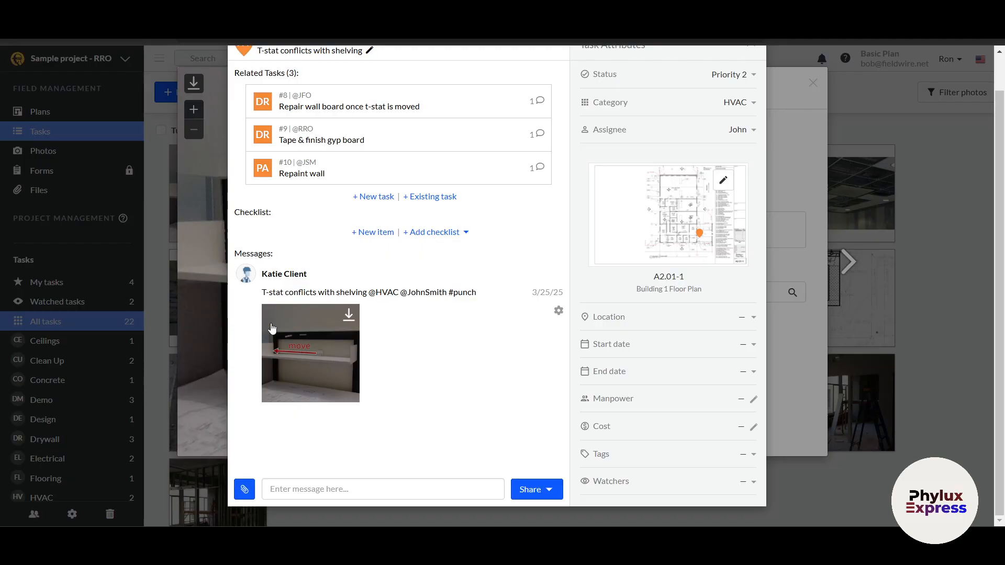
pyautogui.scroll(1, 660, 273)
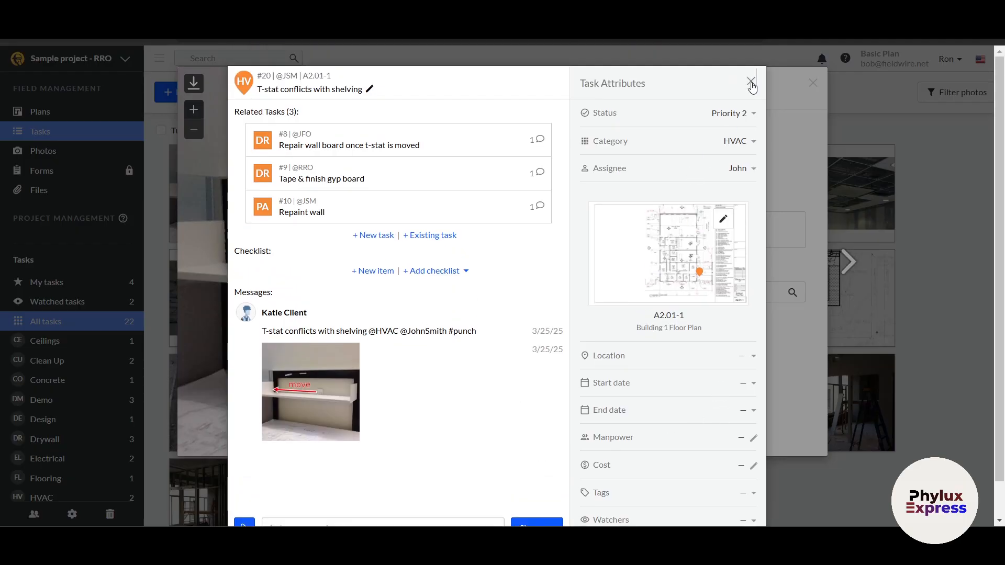
pyautogui.click(752, 80)
pyautogui.click(813, 83)
pyautogui.scroll(-3, 417, 383)
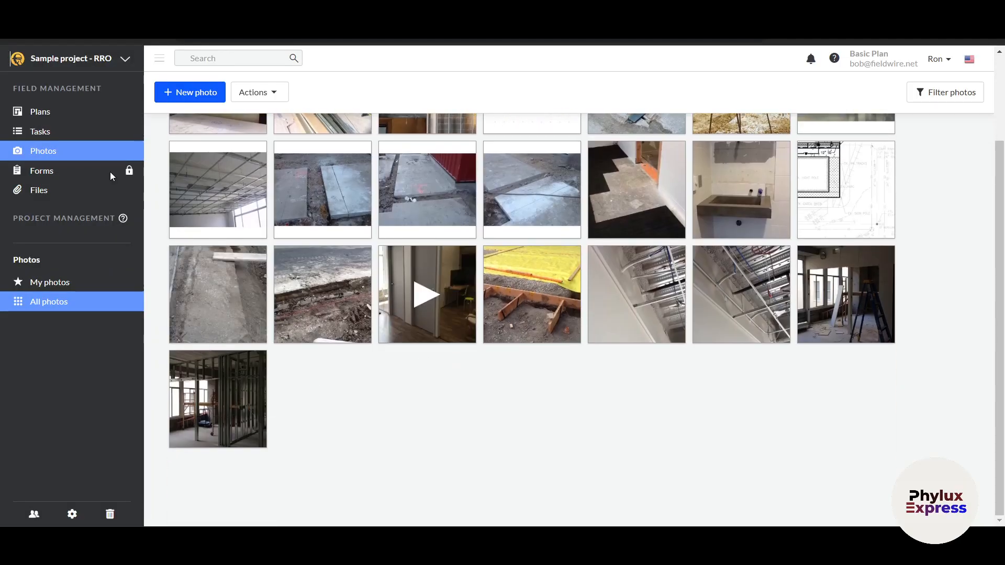
pyautogui.click(46, 180)
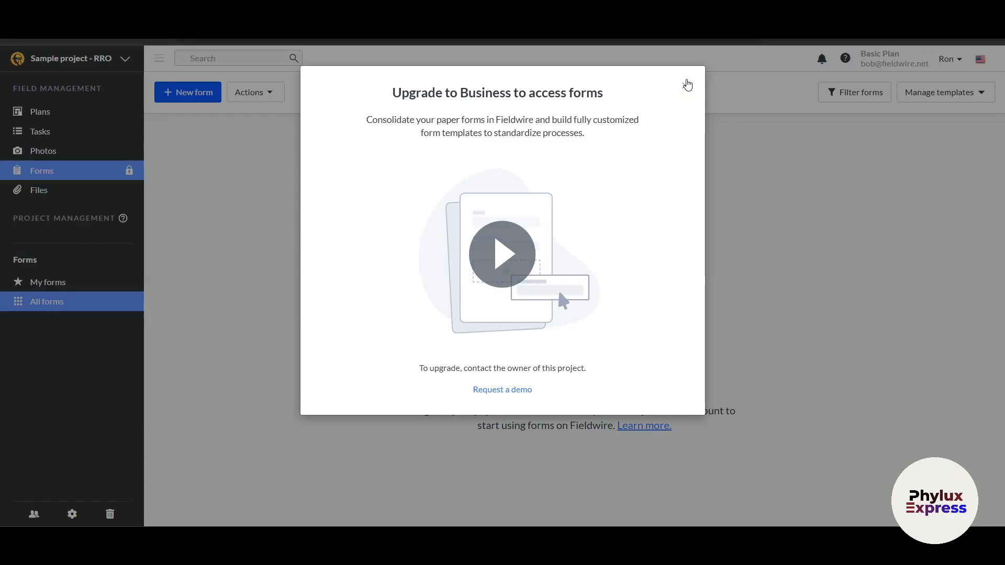
pyautogui.click(685, 86)
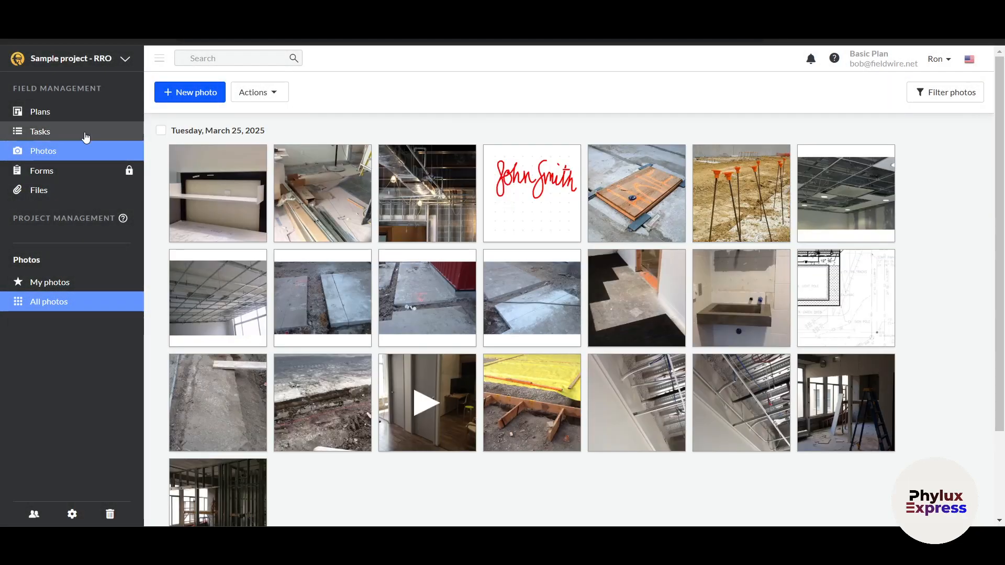
# - Open the project Files and the RFIs folder with the RFI 21 and RFI 25 PDFs
pyautogui.click(48, 191)
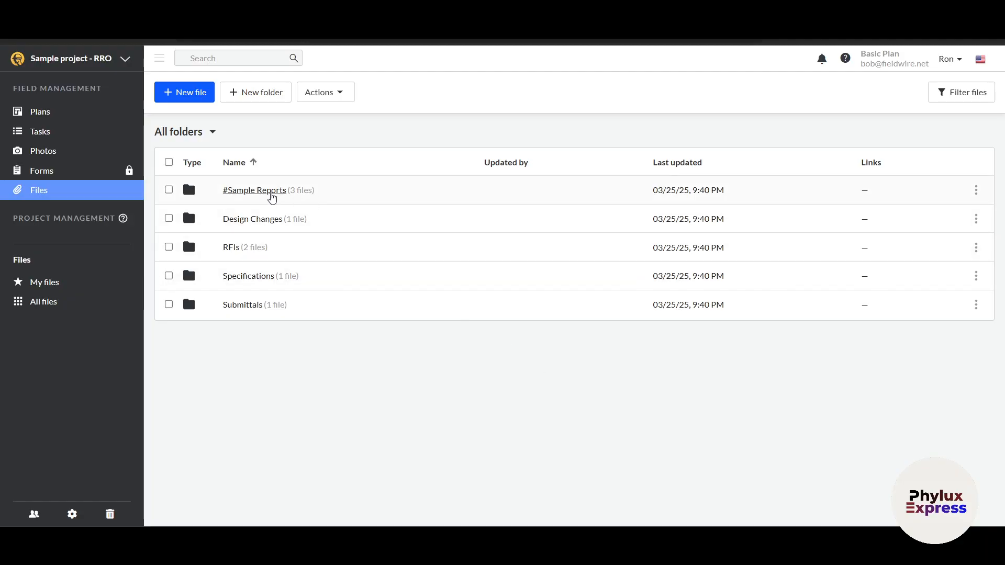
pyautogui.click(232, 247)
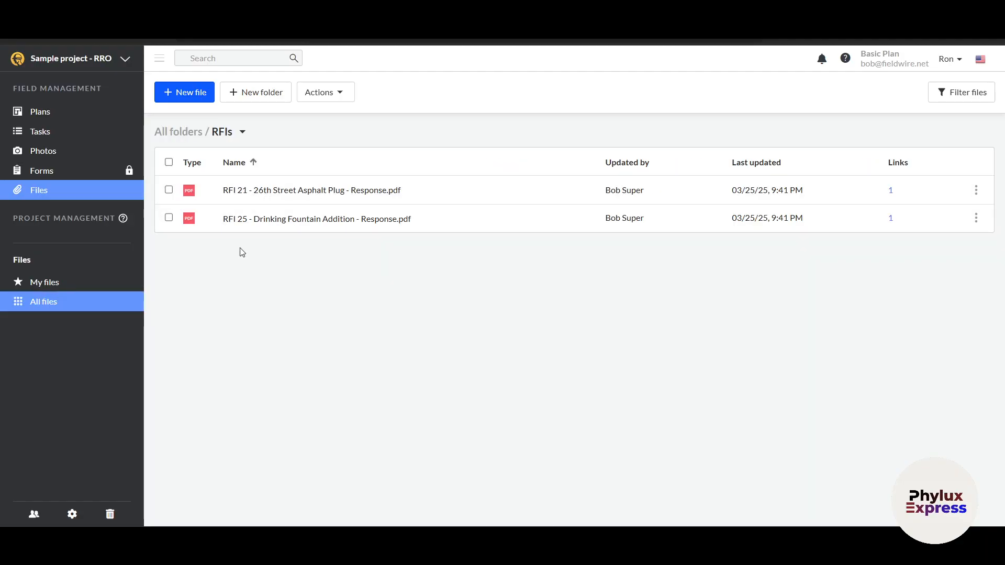
pyautogui.click(315, 191)
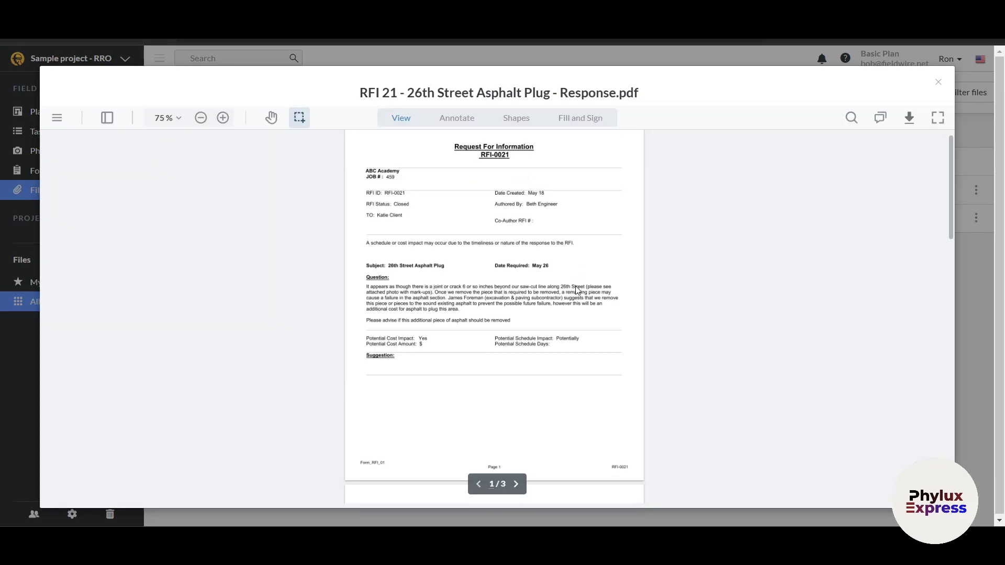
pyautogui.scroll(5, 497, 282)
pyautogui.scroll(-10, 498, 281)
pyautogui.scroll(5, 497, 282)
pyautogui.scroll(-5, 498, 282)
pyautogui.scroll(5, 497, 282)
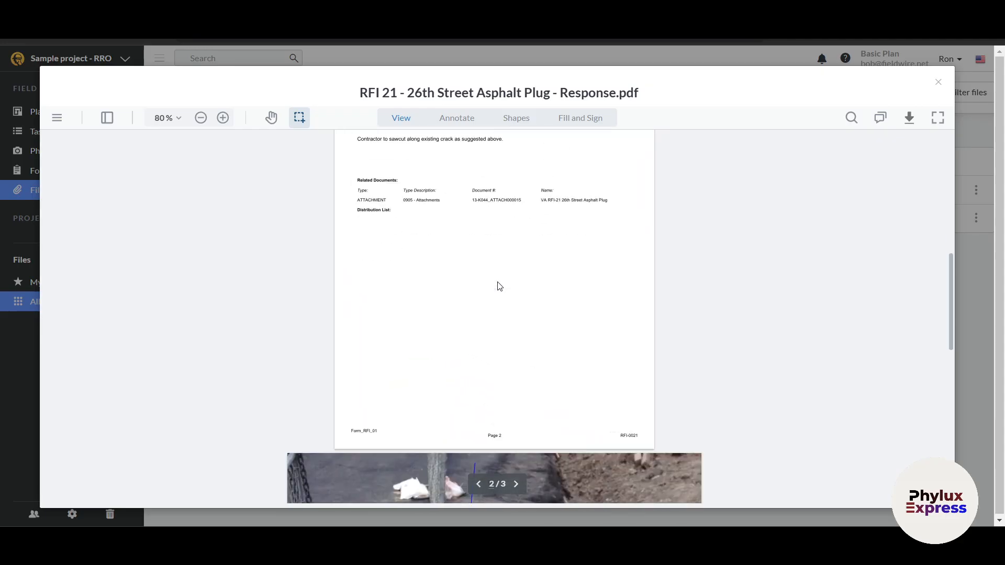
pyautogui.scroll(-5, 497, 281)
pyautogui.scroll(-2, 498, 283)
pyautogui.scroll(15, 497, 283)
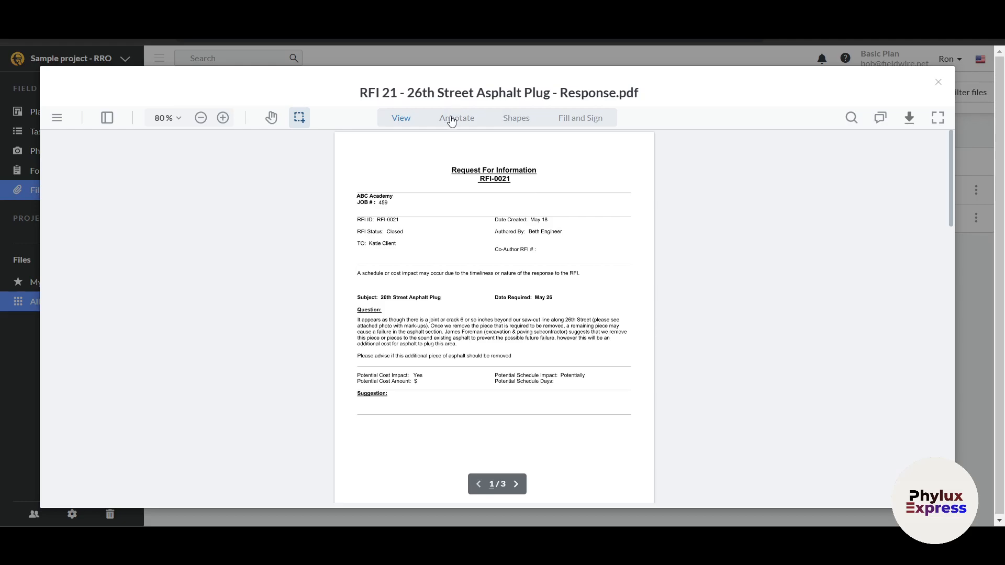
pyautogui.click(575, 118)
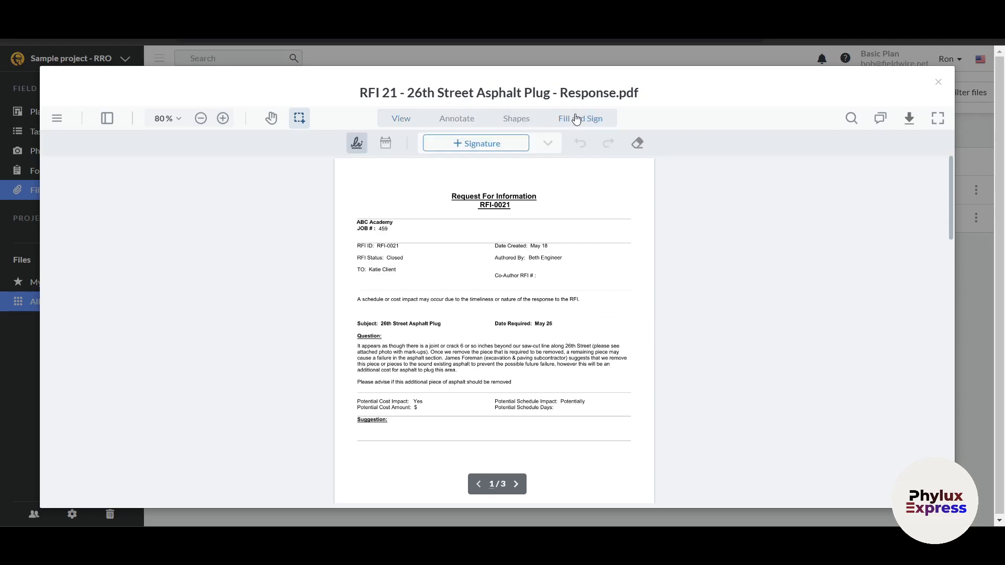
pyautogui.click(939, 83)
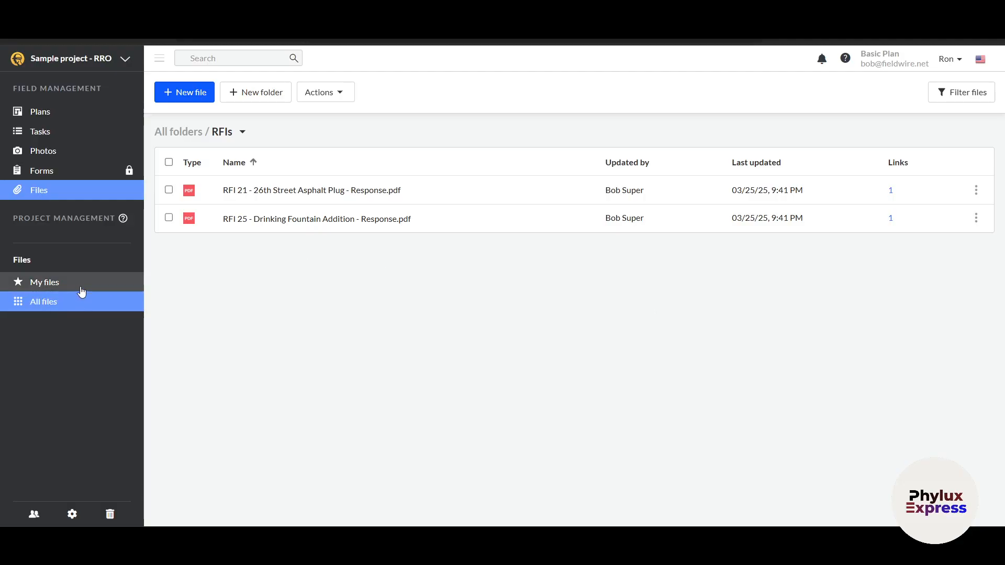
# - Show the project users list and check a member's access choices without changing them
pyautogui.click(34, 515)
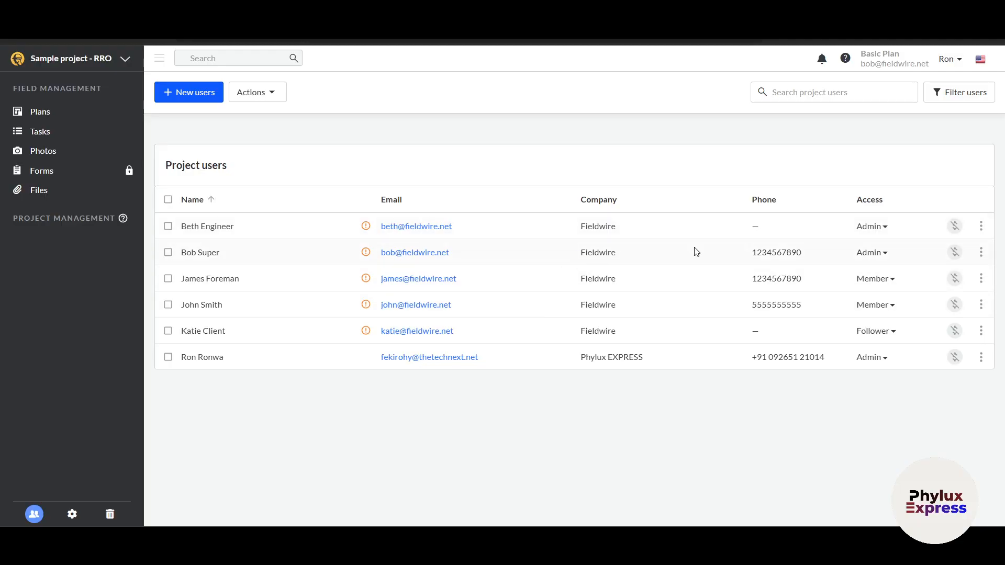
pyautogui.click(884, 286)
pyautogui.click(831, 396)
# - Open the project settings and inspect the Name, Address and Working days fields
pyautogui.click(73, 515)
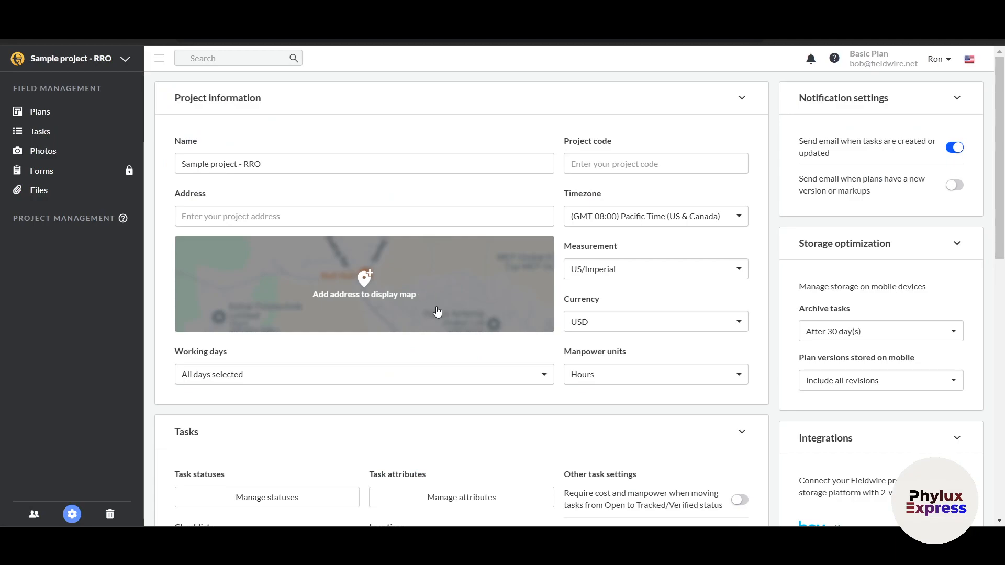
pyautogui.click(310, 169)
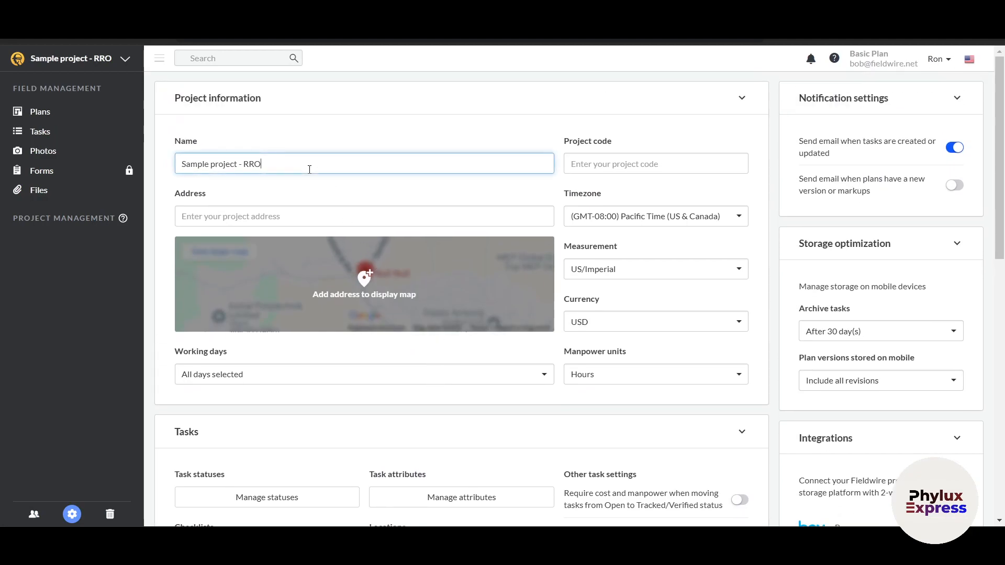
pyautogui.click(214, 211)
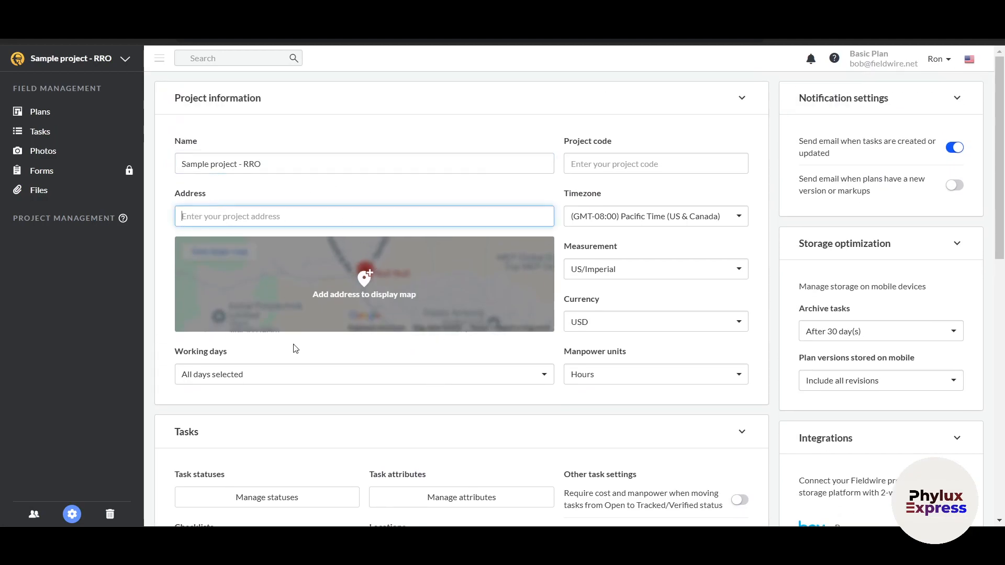
pyautogui.click(337, 377)
pyautogui.click(341, 380)
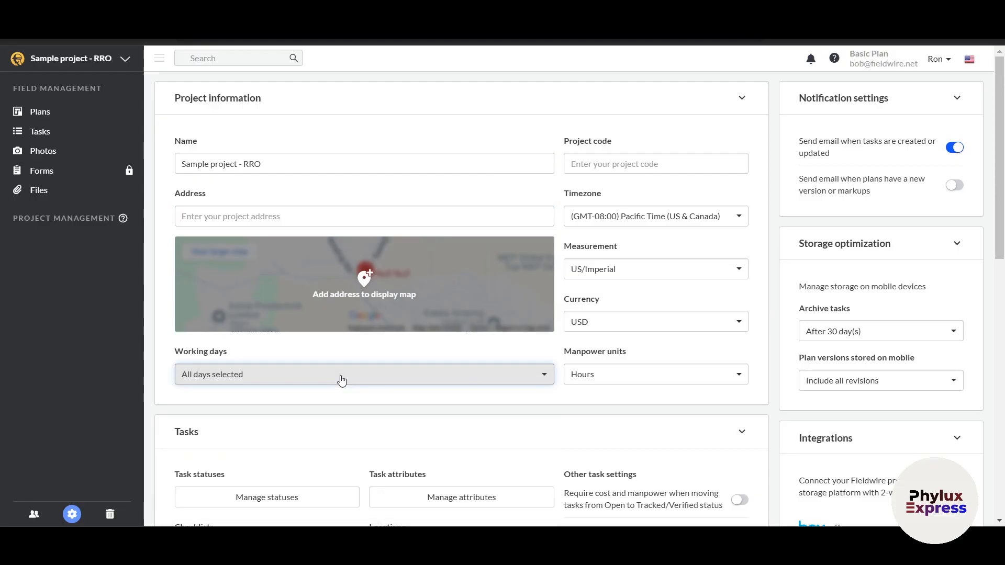
# - Review the task, report, notification and integration settings, then bring up the project list
pyautogui.scroll(-2, 341, 380)
pyautogui.scroll(-5, 341, 381)
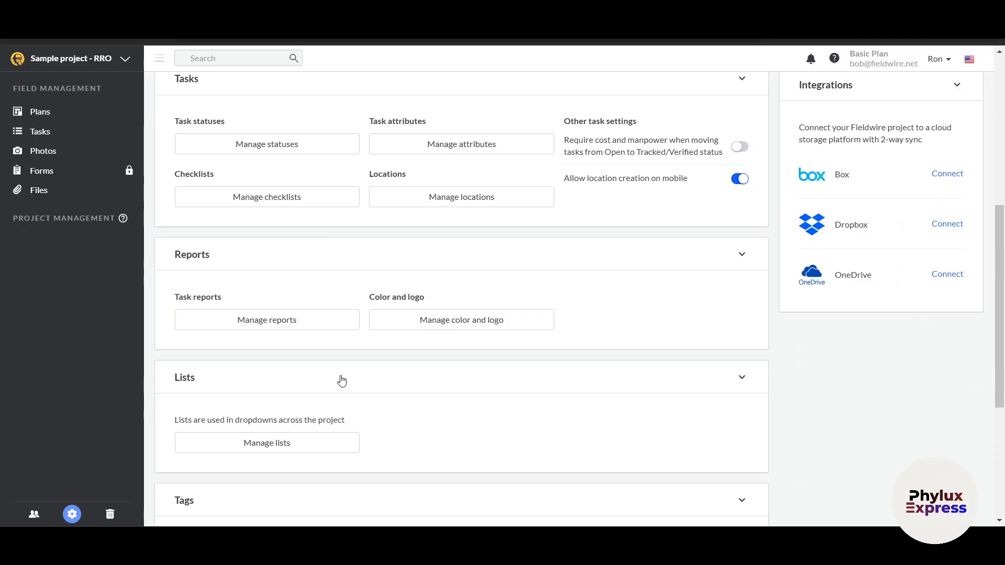
pyautogui.scroll(1, 864, 223)
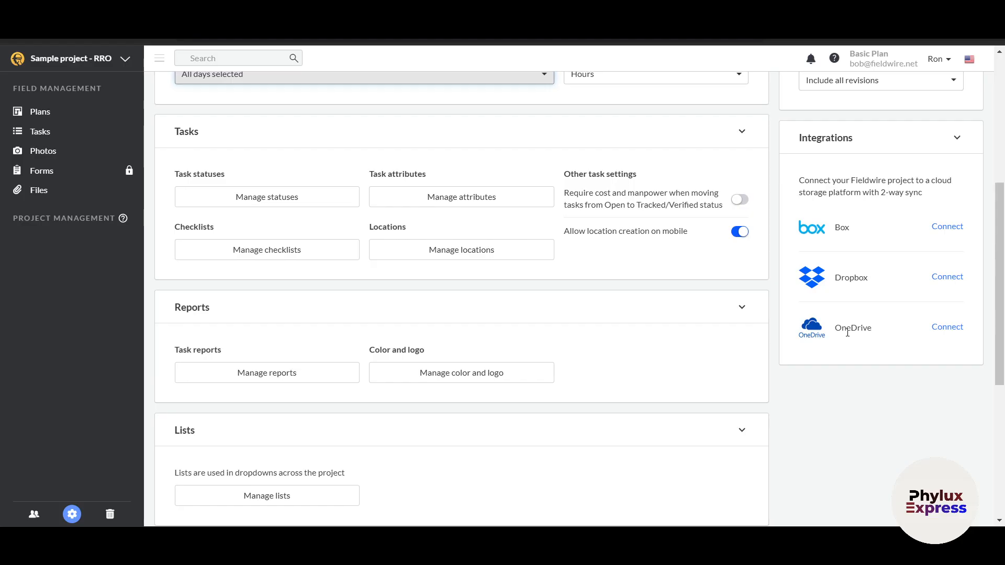
pyautogui.scroll(5, 847, 333)
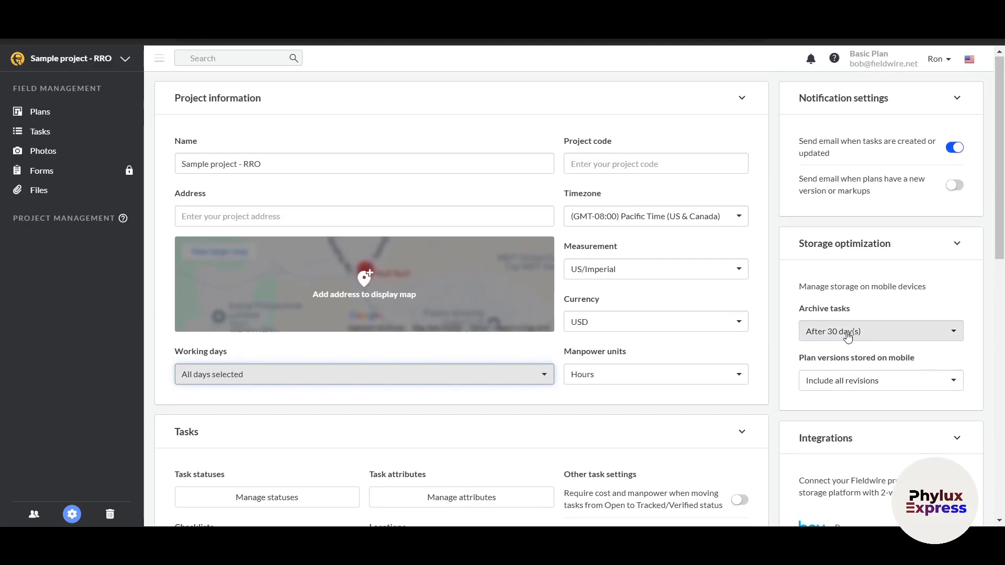
pyautogui.click(20, 111)
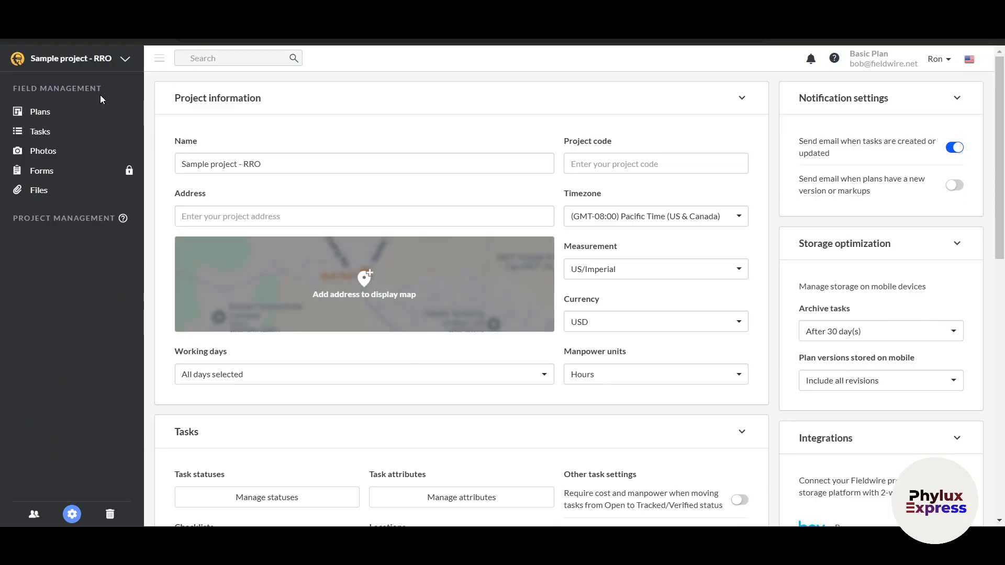
pyautogui.click(108, 58)
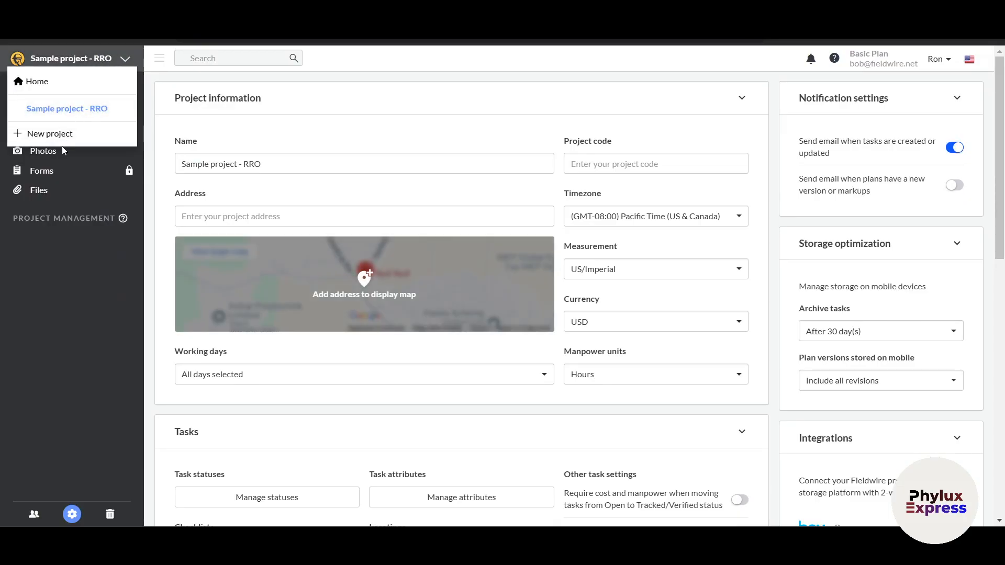